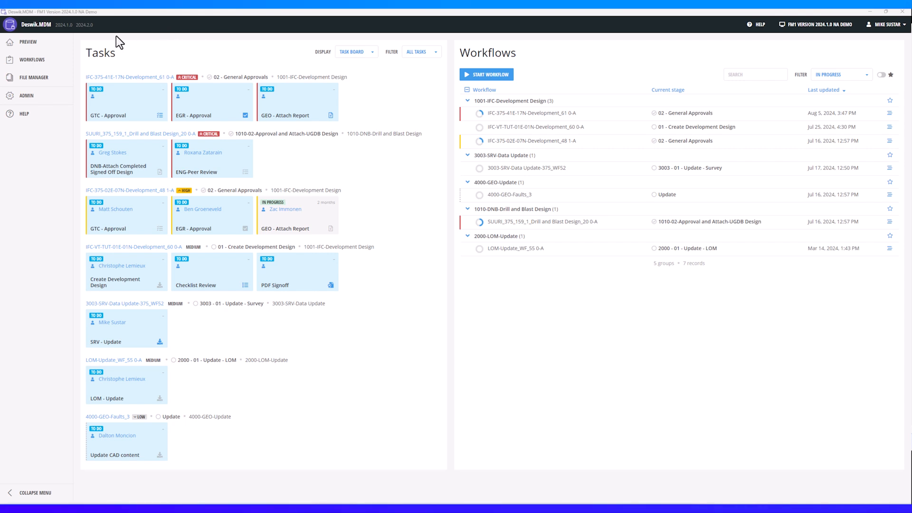
Open the workflow IFC-375-41E-17N-Development_61 0-A and check its priority options, leaving the priority as it is
left_click(29, 98)
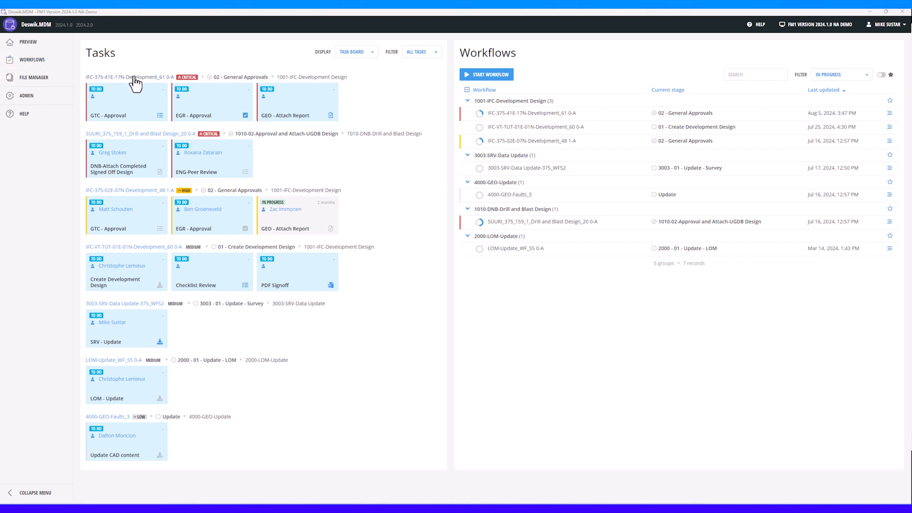
left_click(163, 78)
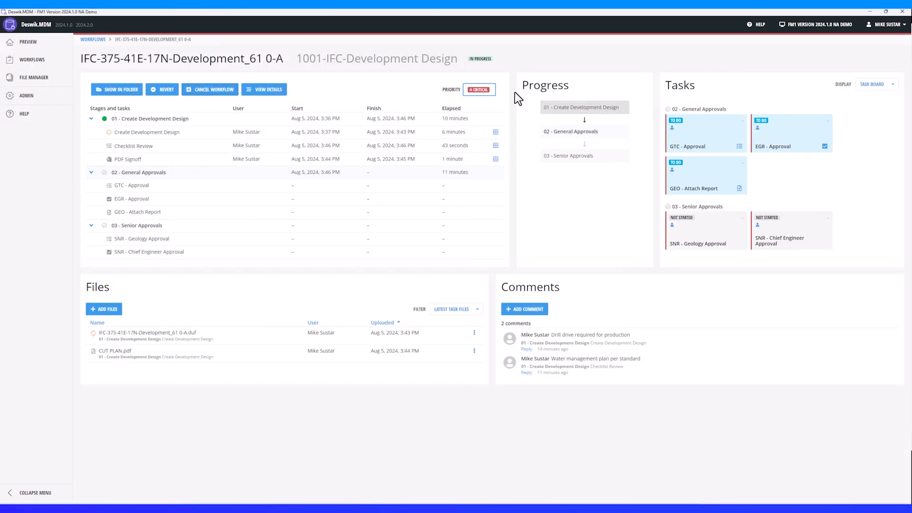
left_click(480, 90)
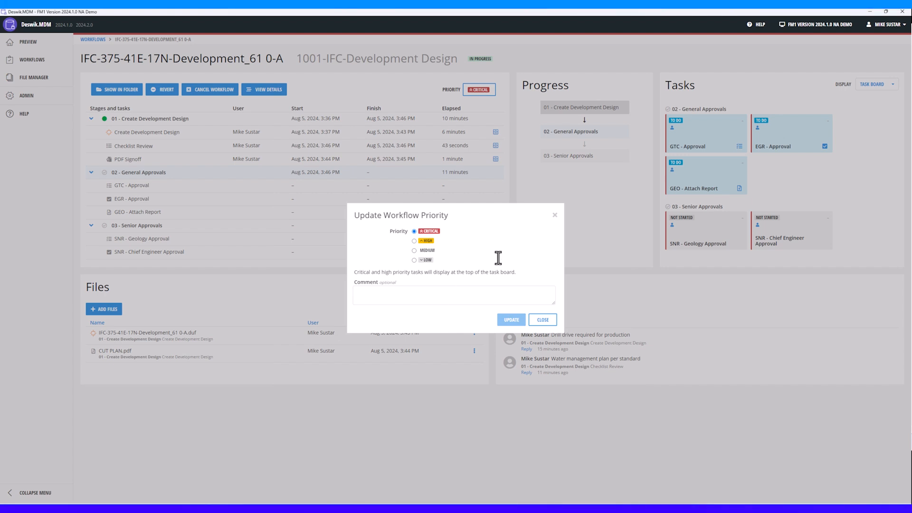
left_click(555, 215)
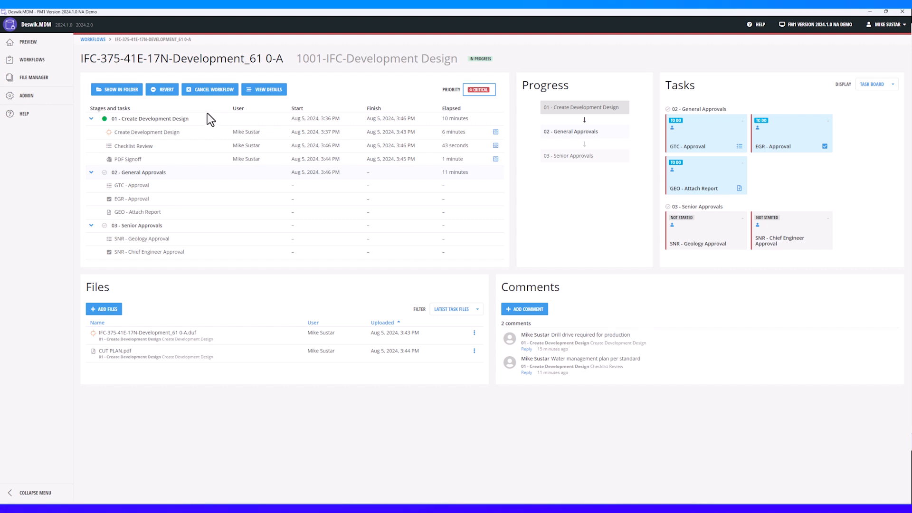
left_click(123, 133)
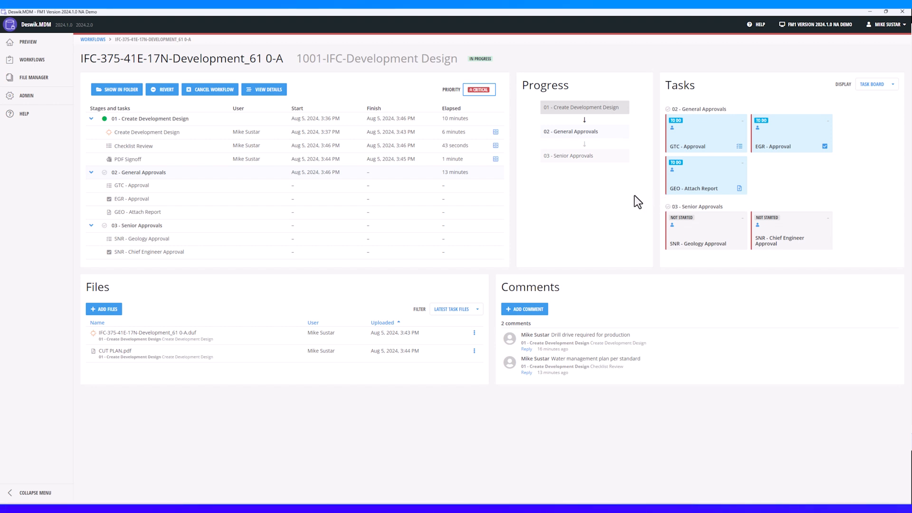
Review the PDF Signoff document of the Create Development Design stage, covering the plan drawing, checklist and approval pages, and close the preview
left_click(496, 160)
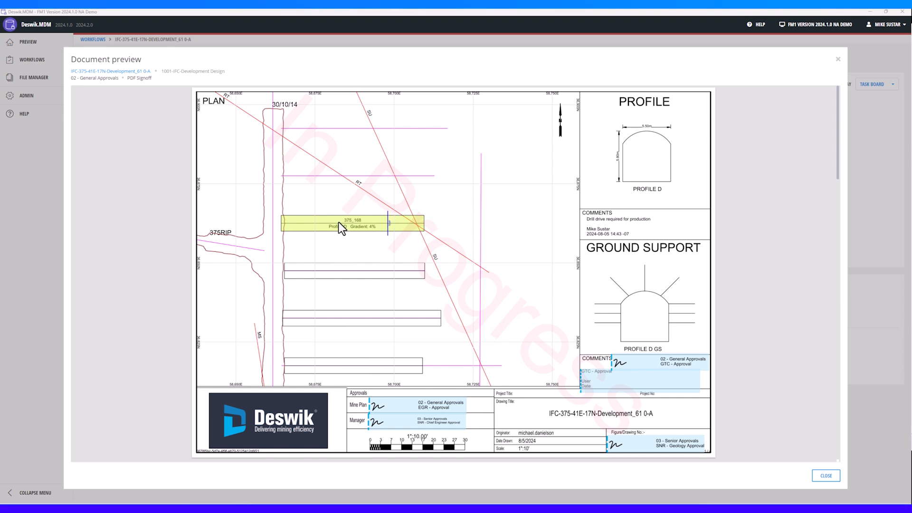
scroll(433, 230, "down", 4)
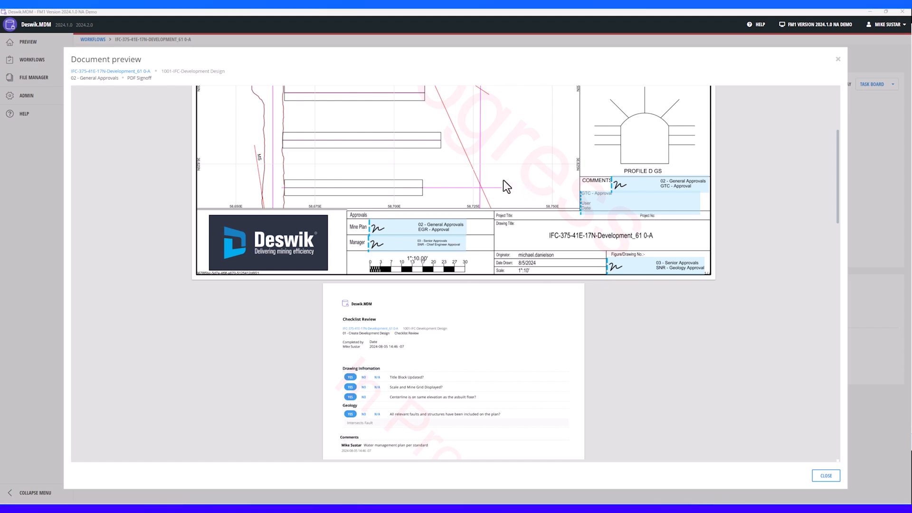
scroll(523, 189, "down", 3)
scroll(483, 190, "down", 3)
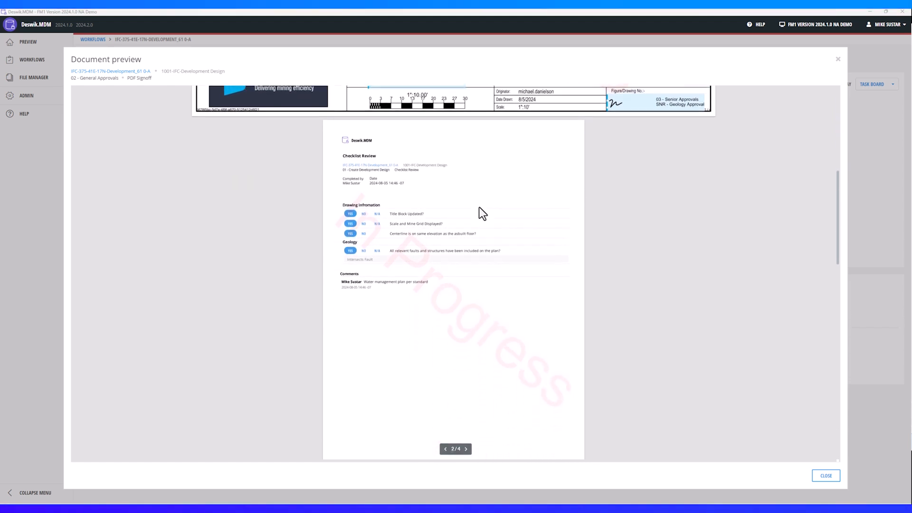
scroll(351, 143, "up", 1)
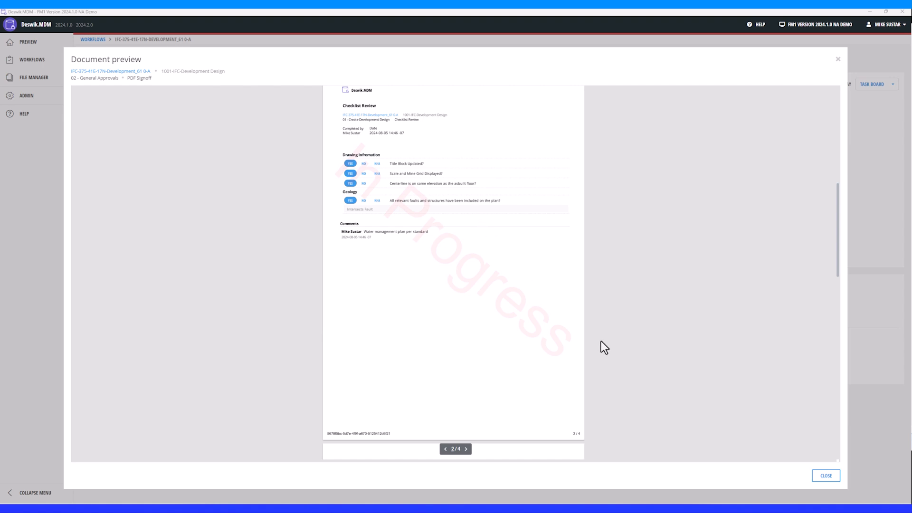
scroll(546, 327, "down", 2)
scroll(401, 143, "down", 6)
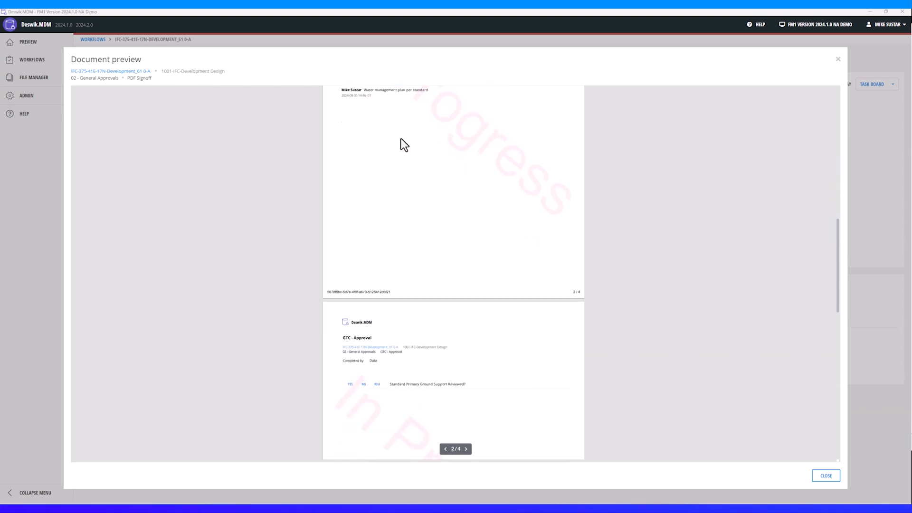
scroll(424, 282, "down", 8)
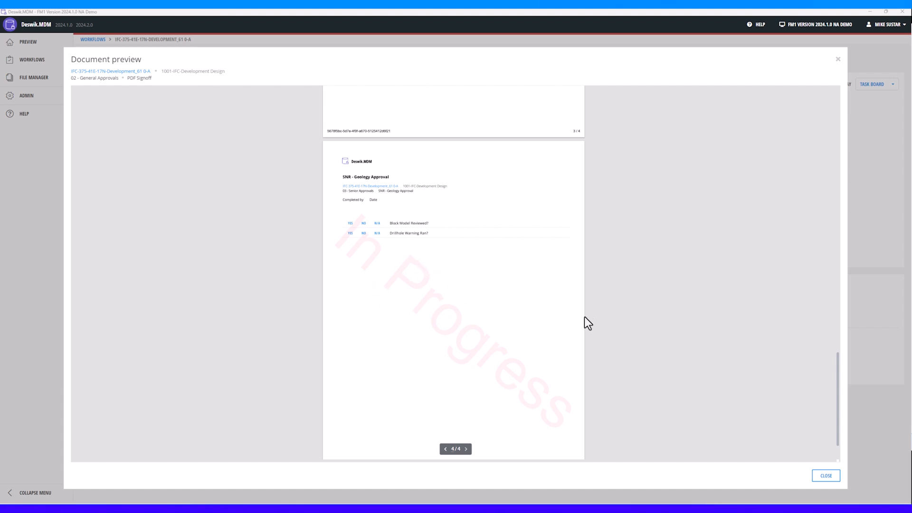
scroll(475, 263, "up", 14)
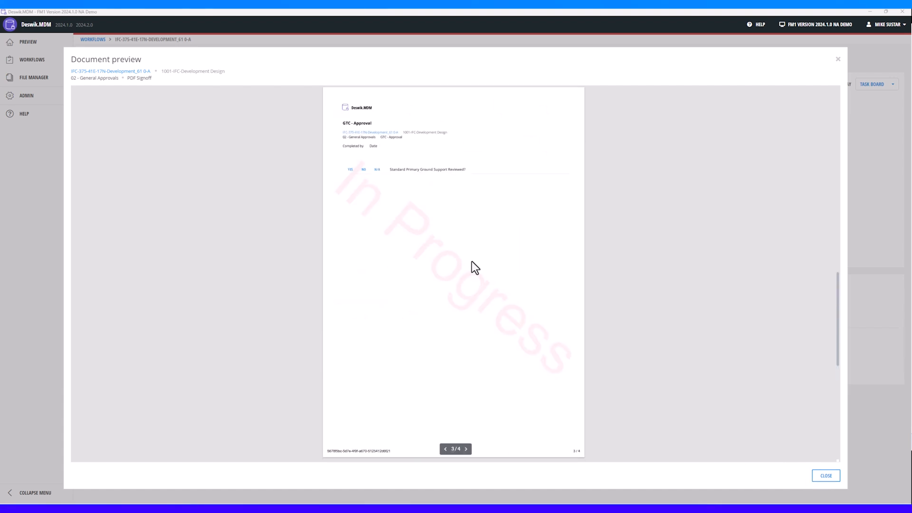
scroll(440, 246, "up", 8)
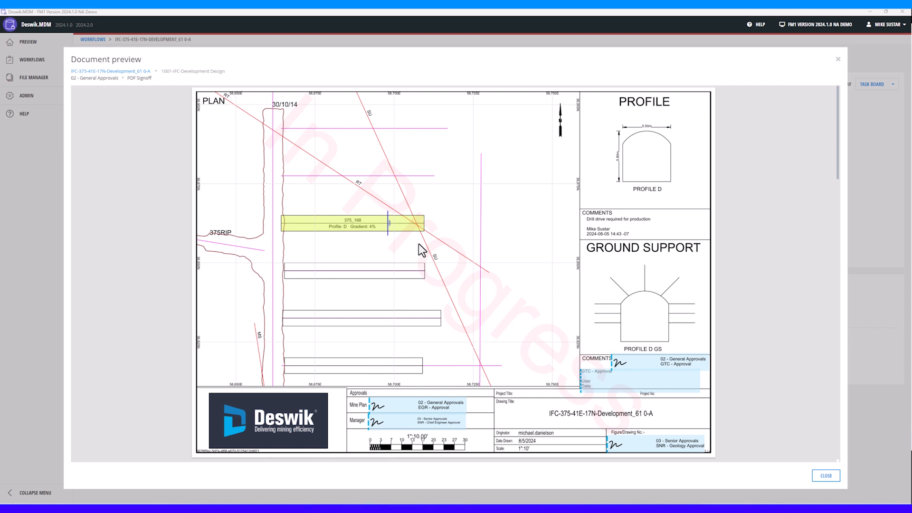
left_click(826, 476)
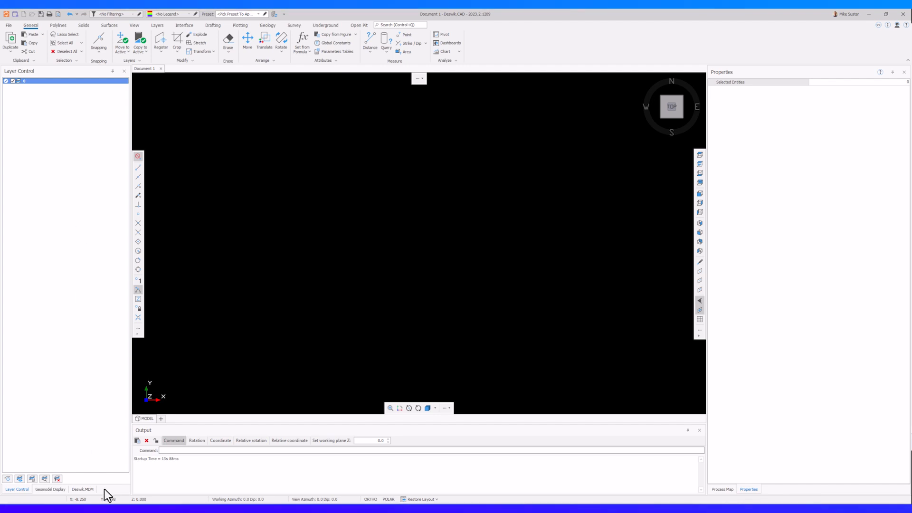
Switch to Deswik.CAD and append the in-progress data of workflow IFC-375-41E-17N-Development_61 0-A to the drawing
left_click(81, 489)
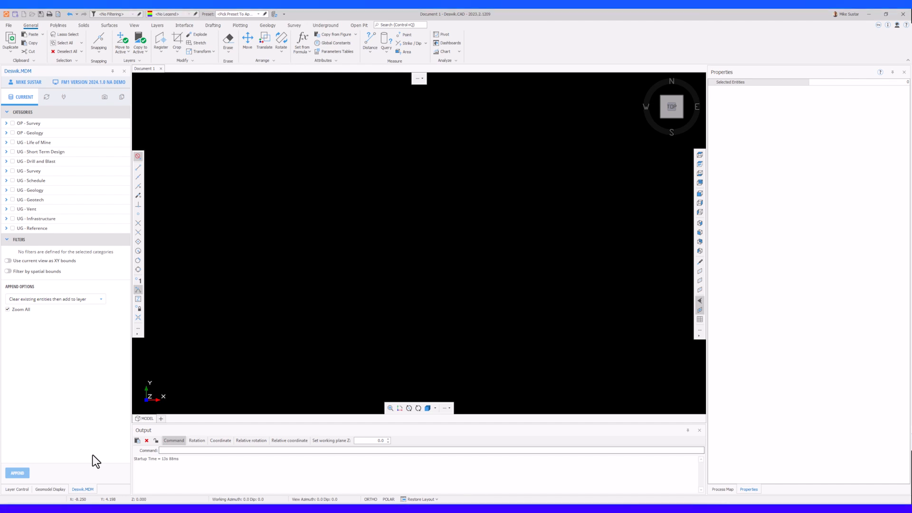
left_click(45, 97)
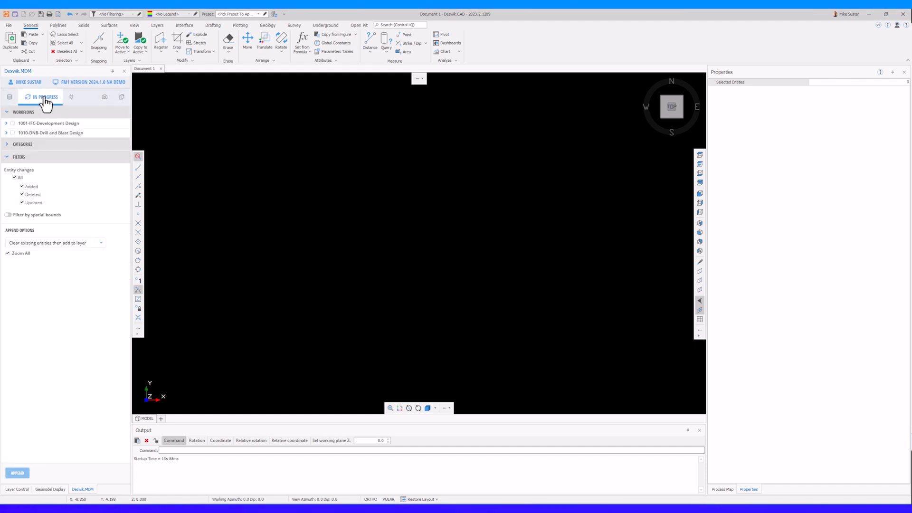
left_click(6, 124)
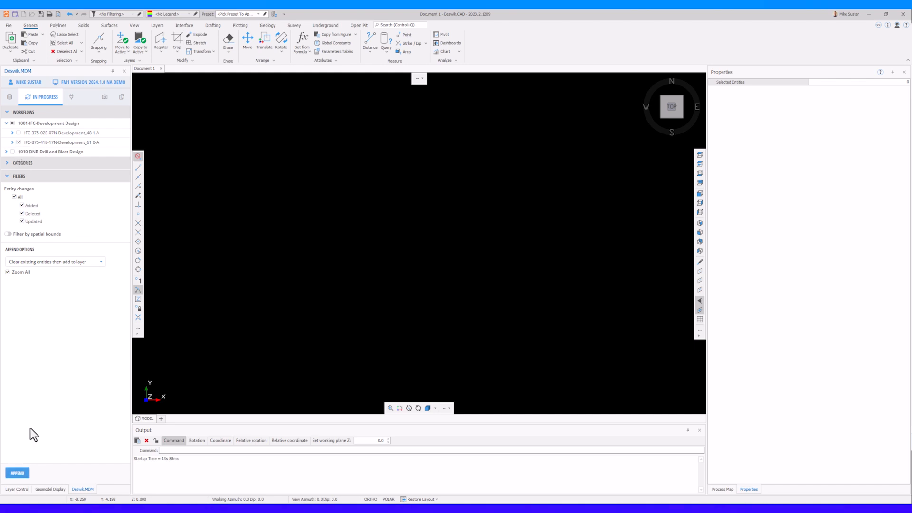
left_click(17, 473)
scroll(513, 265, "down", 2)
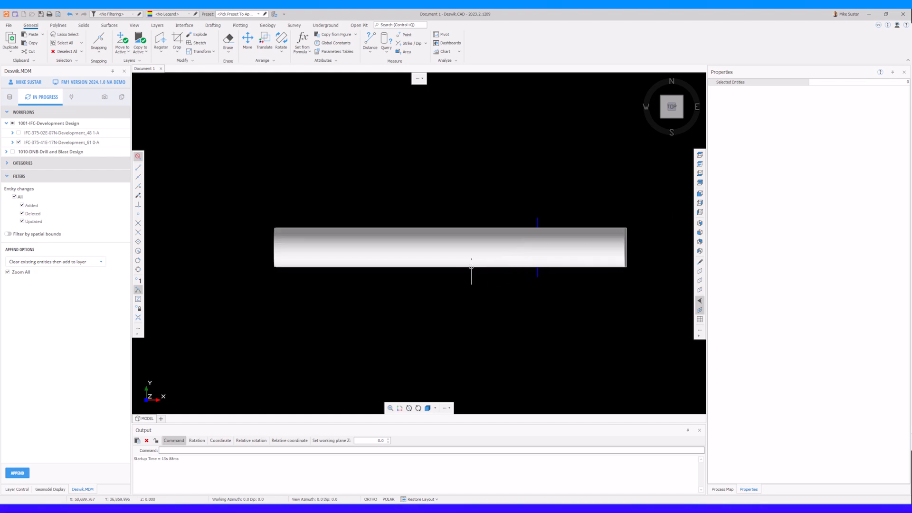
middle_click_drag(474, 259, 413, 260, "shift")
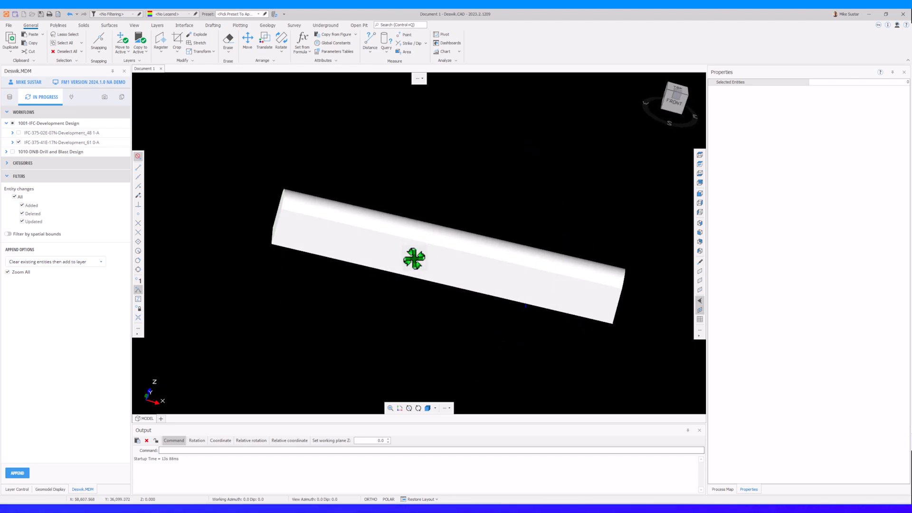
Select all of the appended development design in top view and turn on filtering of current data by spatial bounds around it
left_click(17, 97)
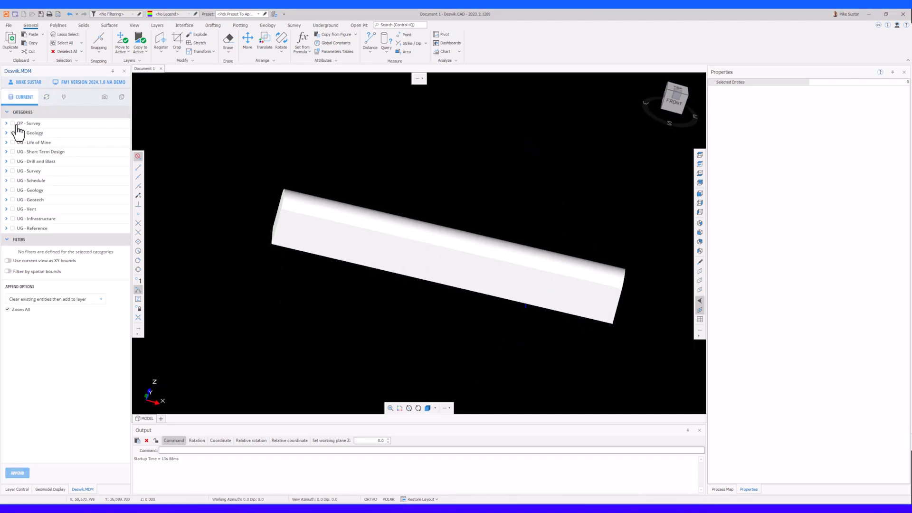
left_click(6, 151)
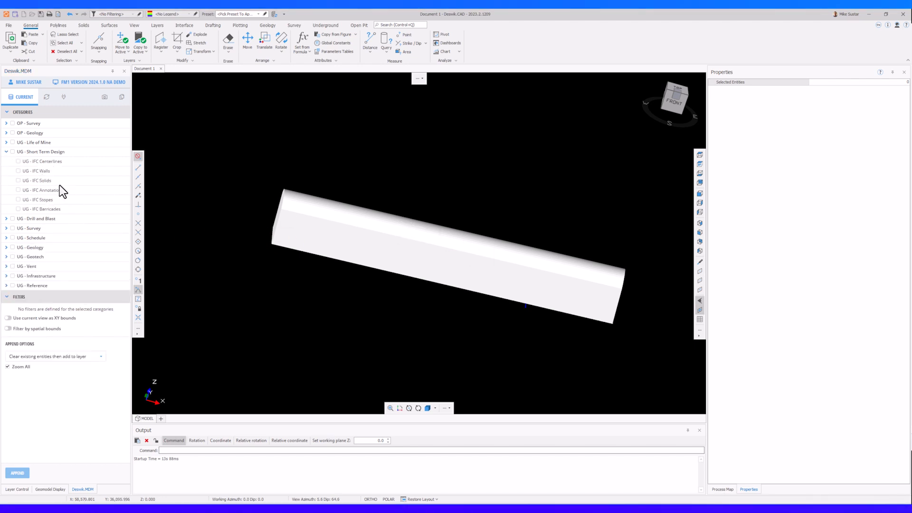
left_click(700, 155)
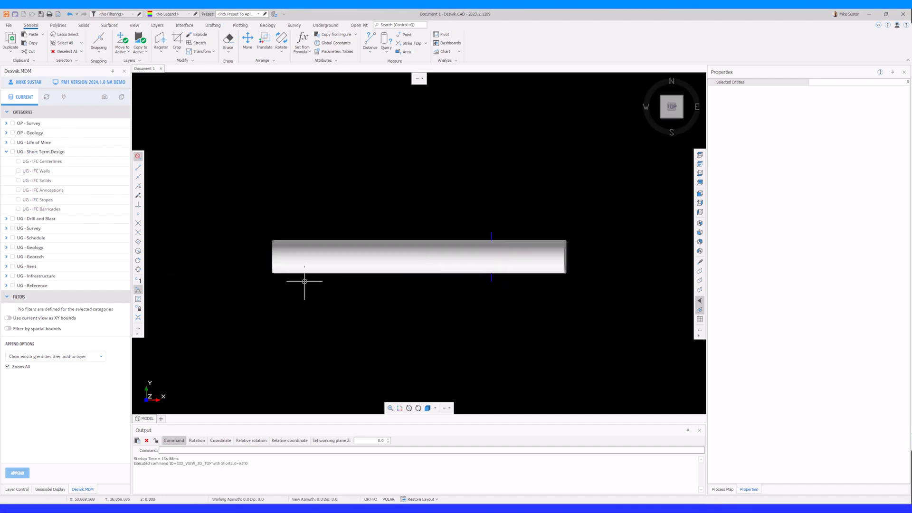
left_click(104, 97)
left_click(7, 158)
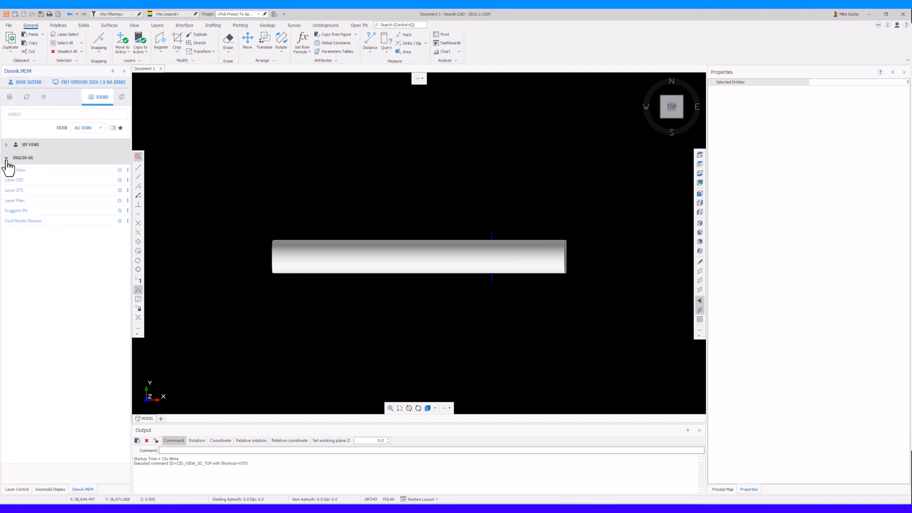
left_click_drag(615, 351, 241, 169)
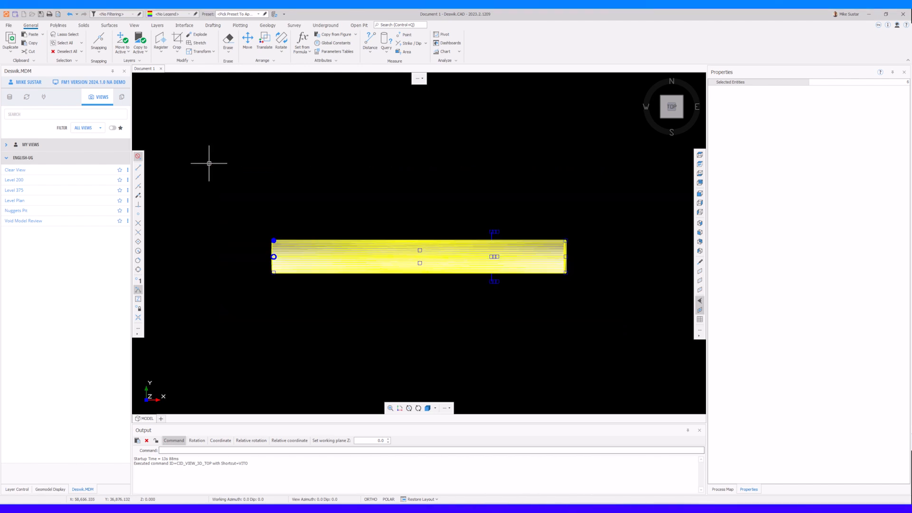
left_click(10, 98)
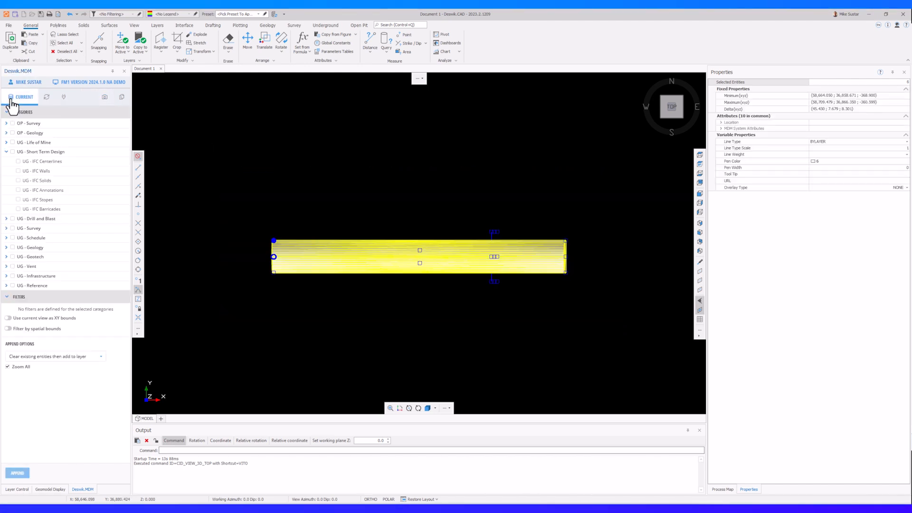
left_click(34, 332)
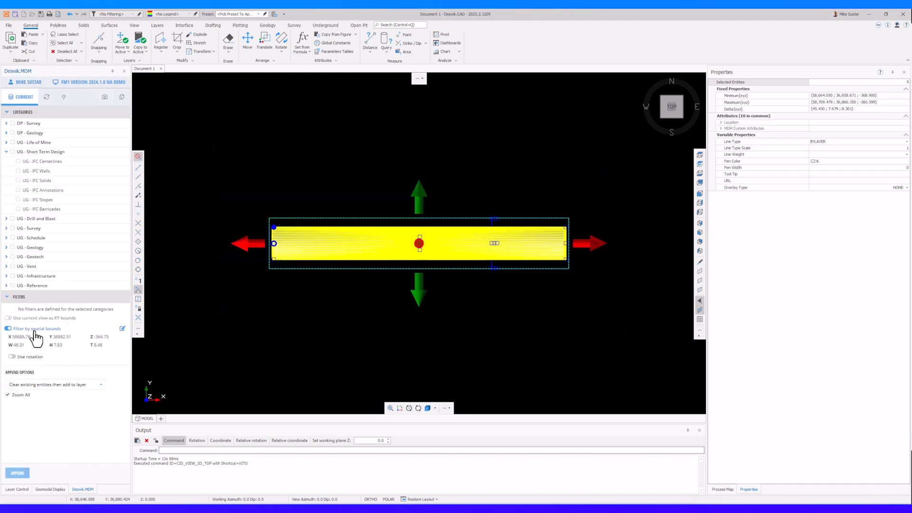
Enlarge the spatial bounds box around the development drive to about W 179.5, H 135.4 and T 91.3
middle_click_drag(616, 339, 619, 306, "shift")
middle_click_drag(465, 338, 457, 244, "shift")
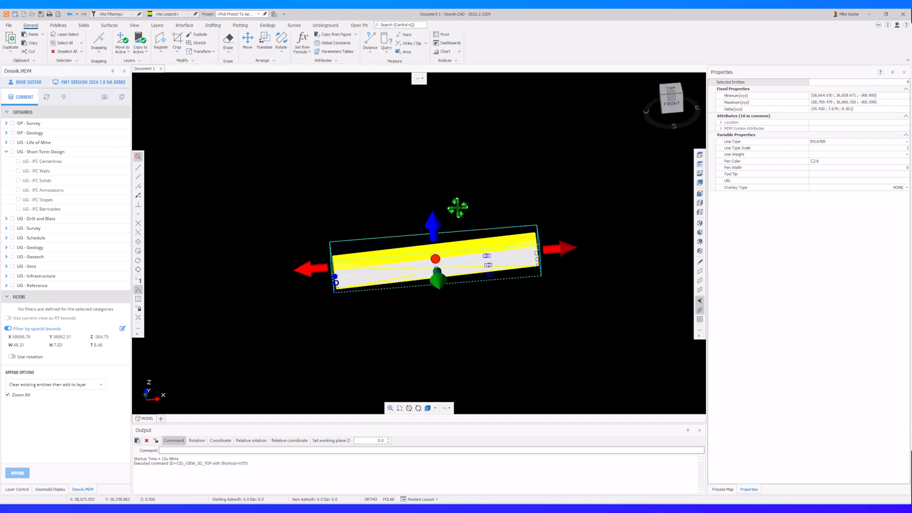
left_click_drag(437, 296, 488, 423)
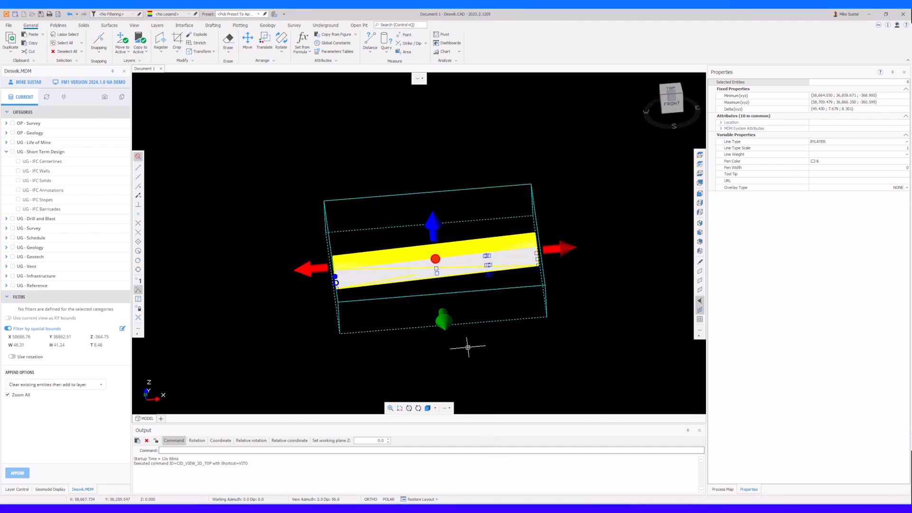
left_click_drag(430, 224, 426, 117)
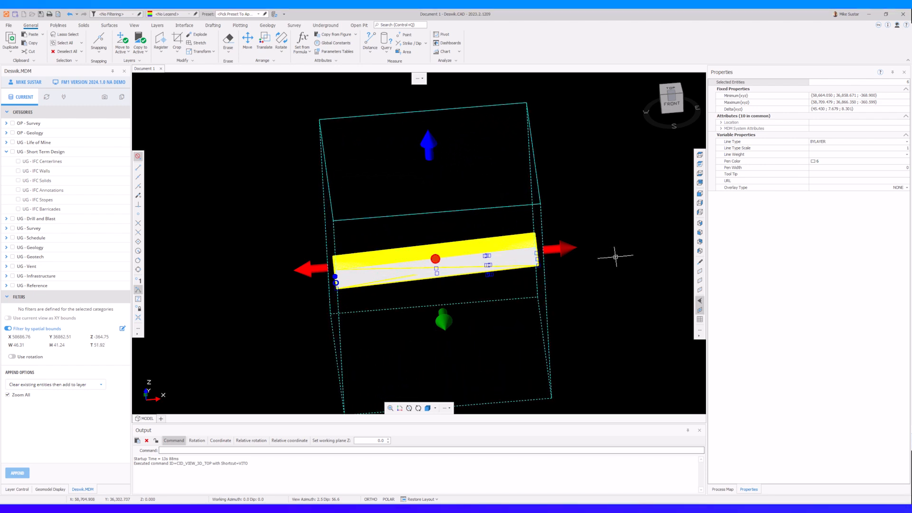
left_click_drag(570, 252, 685, 244)
scroll(532, 260, "down", 5)
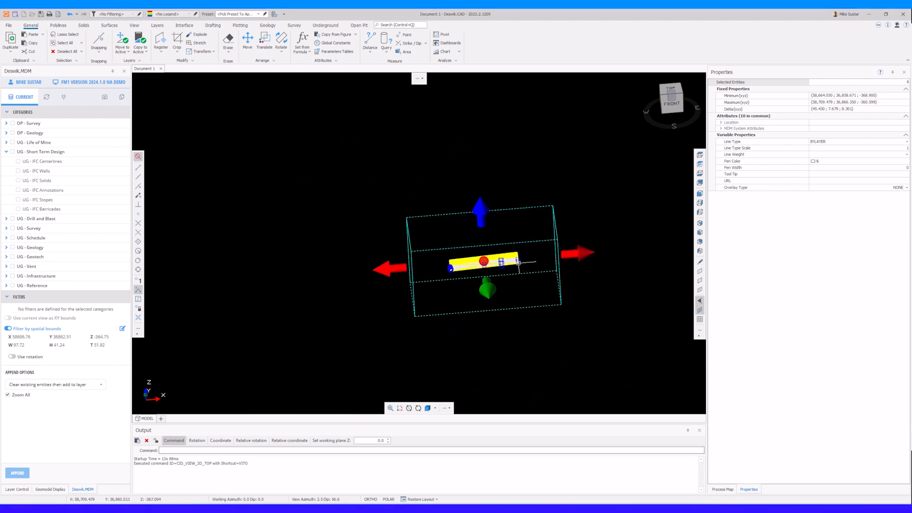
middle_click_drag(512, 272, 476, 279)
left_click_drag(477, 279, 429, 418)
left_click_drag(577, 248, 633, 252)
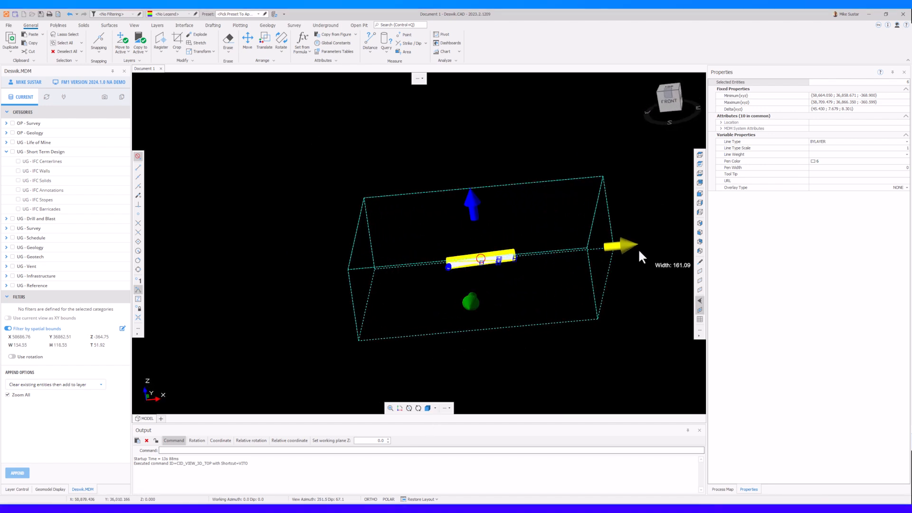
left_click_drag(471, 204, 470, 165)
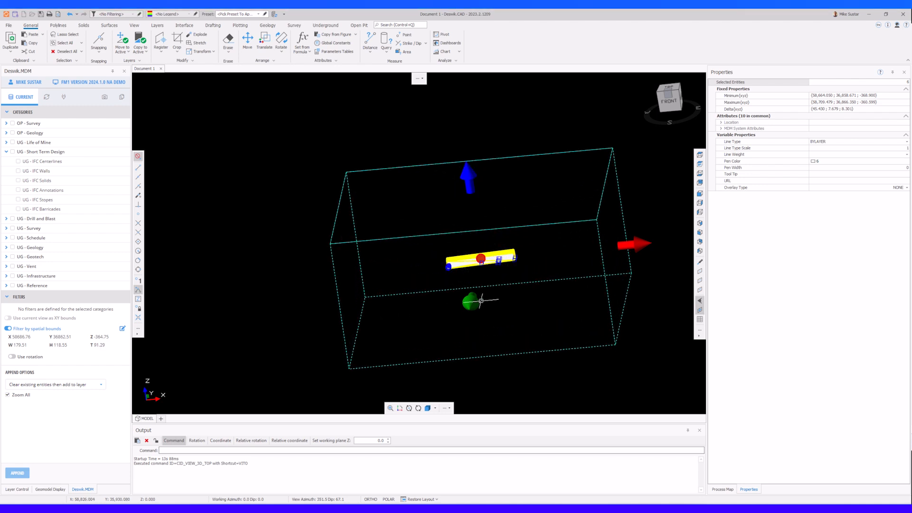
left_click_drag(467, 305, 461, 329)
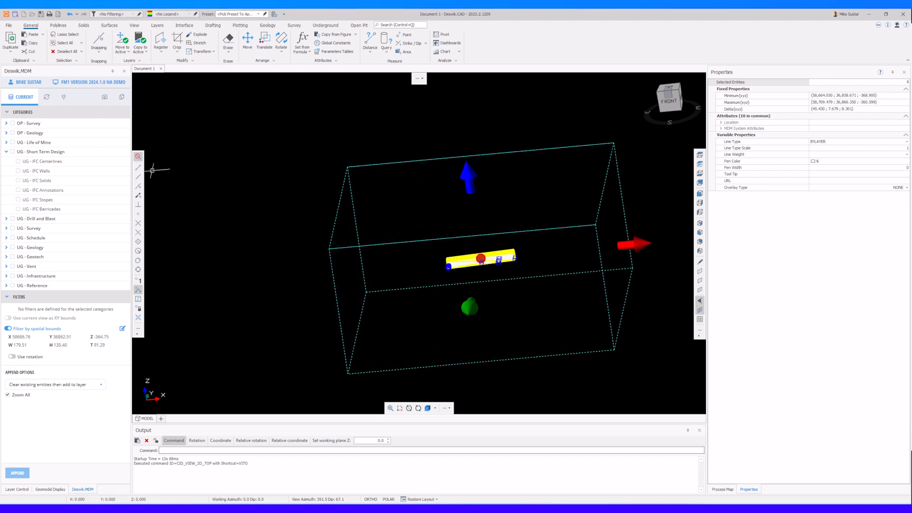
Load the saved English-UG view Void Model Review into the drawing
left_click(105, 98)
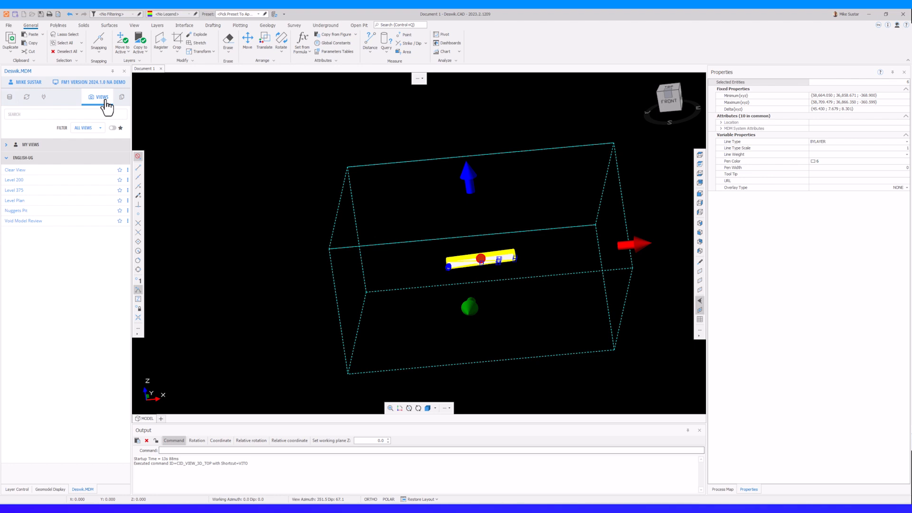
left_click(35, 220)
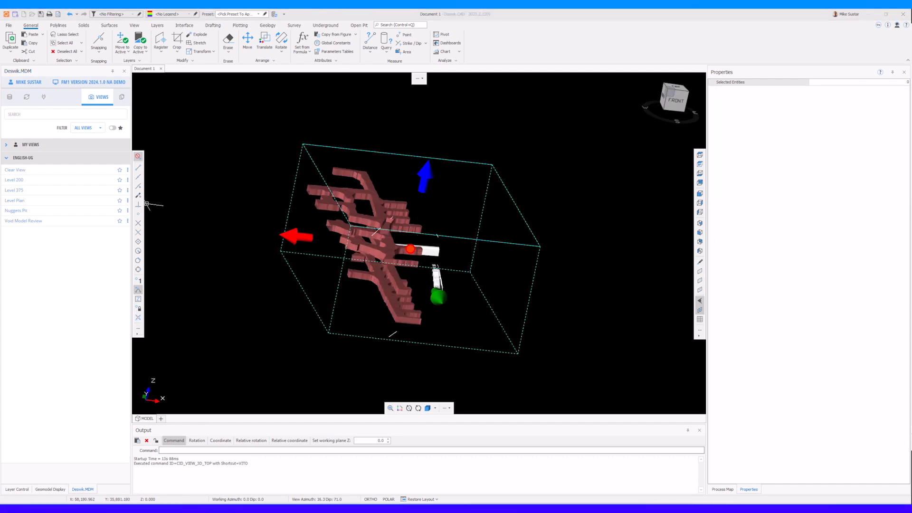
Turn off filtering of current data by spatial bounds and show the datasets under the UG - Geology category
middle_click_drag(389, 287, 301, 254, "shift")
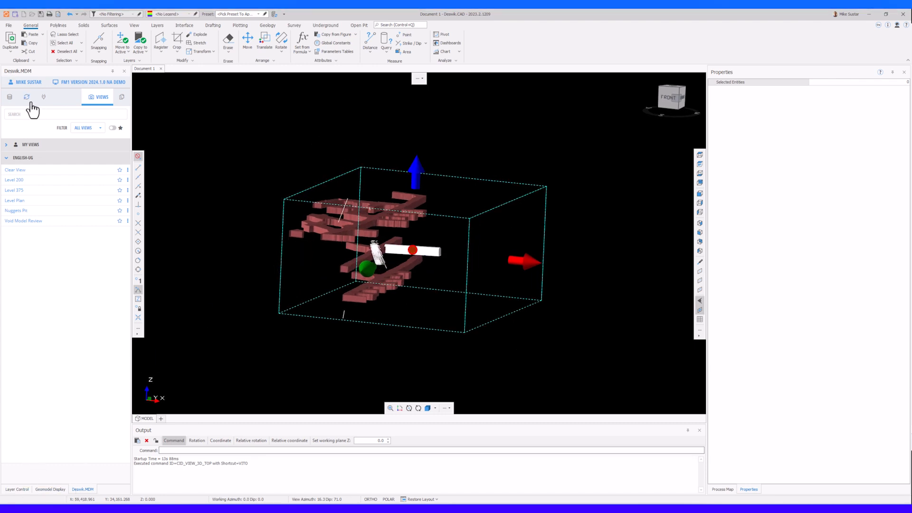
left_click(11, 98)
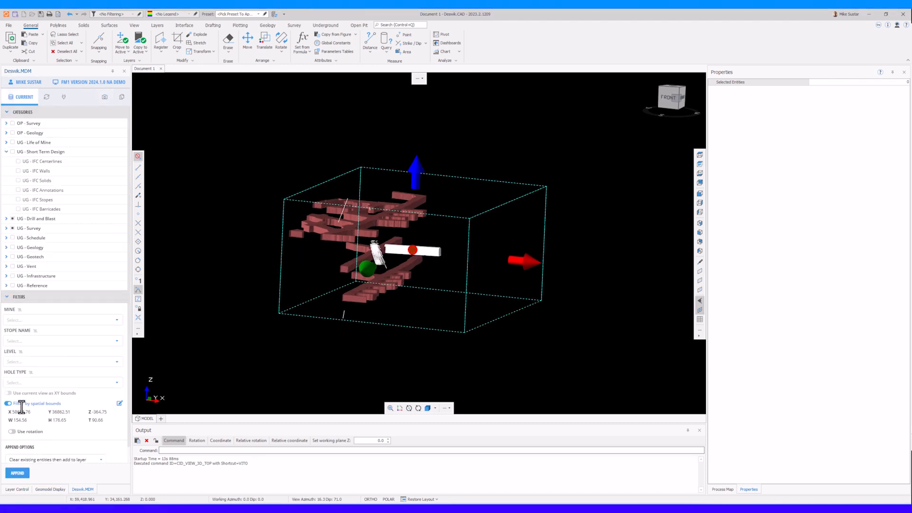
left_click(7, 403)
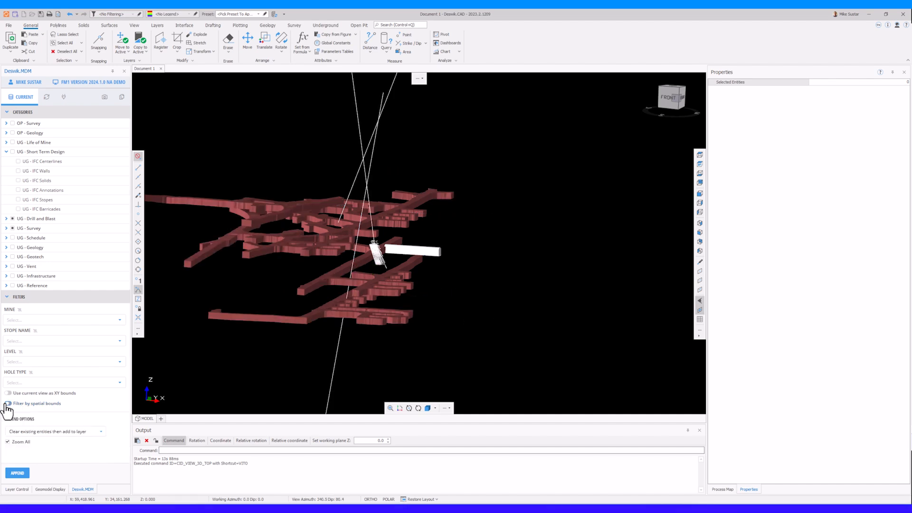
middle_click_drag(293, 251, 369, 245, "shift")
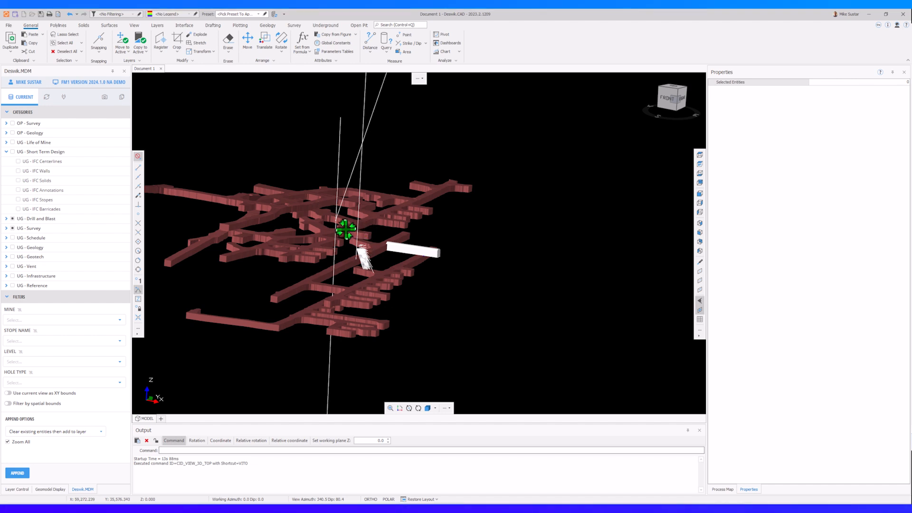
scroll(444, 249, "up", 5)
middle_click_drag(407, 281, 216, 149, "shift")
left_click_drag(417, 318, 359, 315)
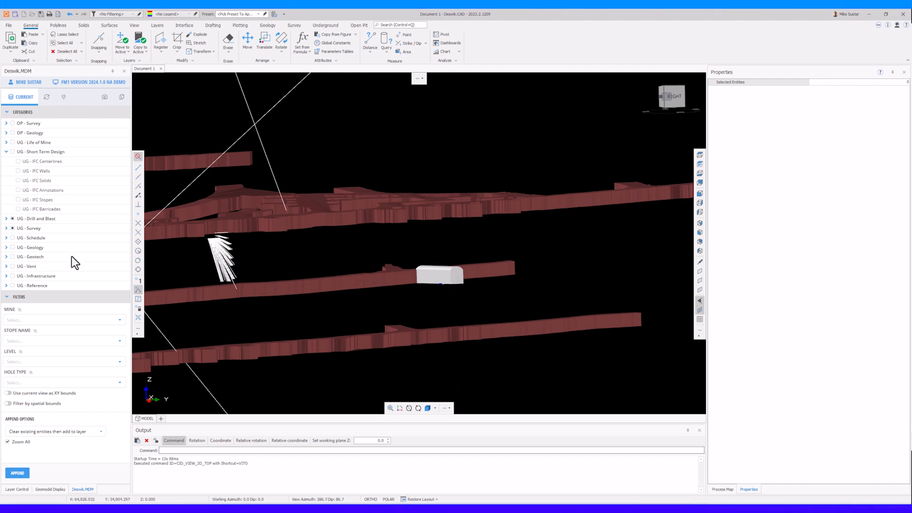
left_click(6, 248)
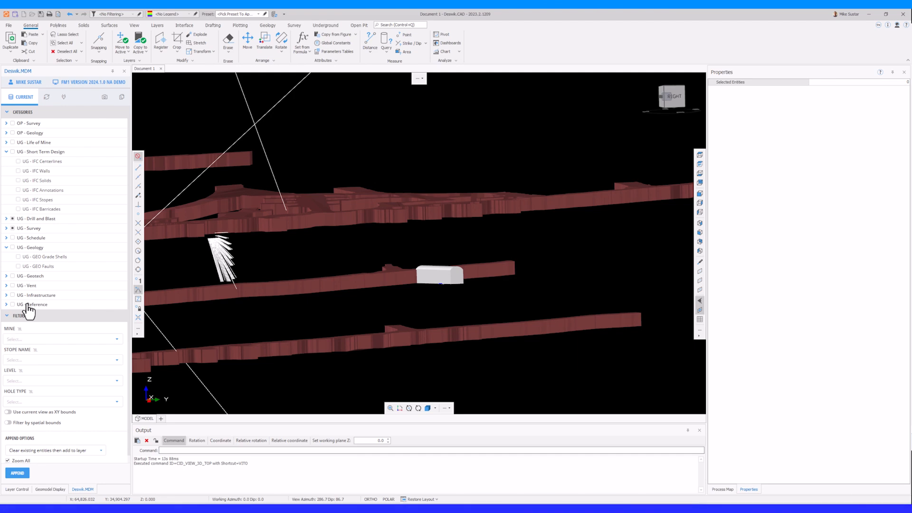
Switch to Deswik.MDM, open the EGR - Approval task of the workflow and set its decision to Approve
left_click(870, 14)
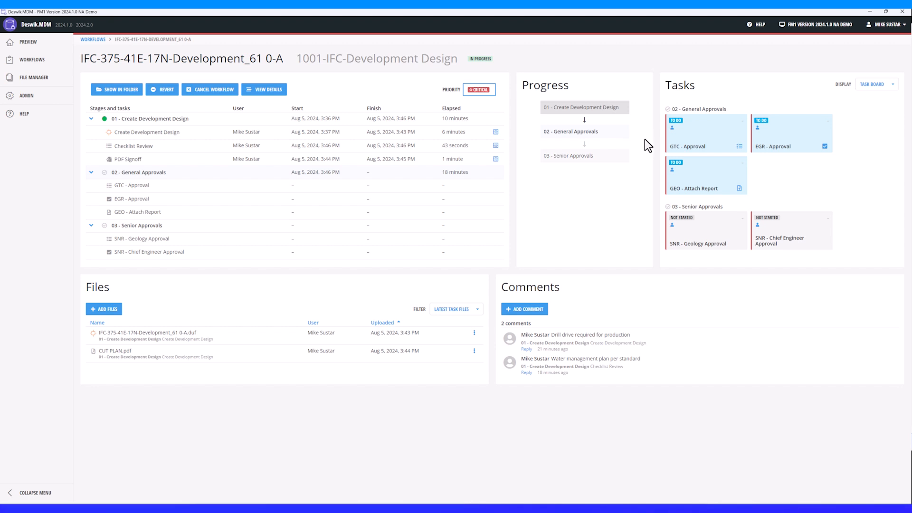
left_click(781, 148)
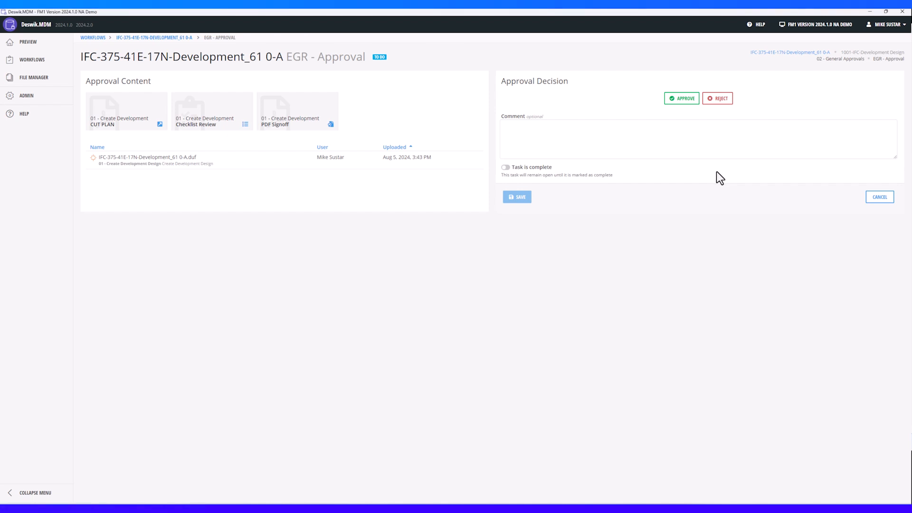
left_click(680, 98)
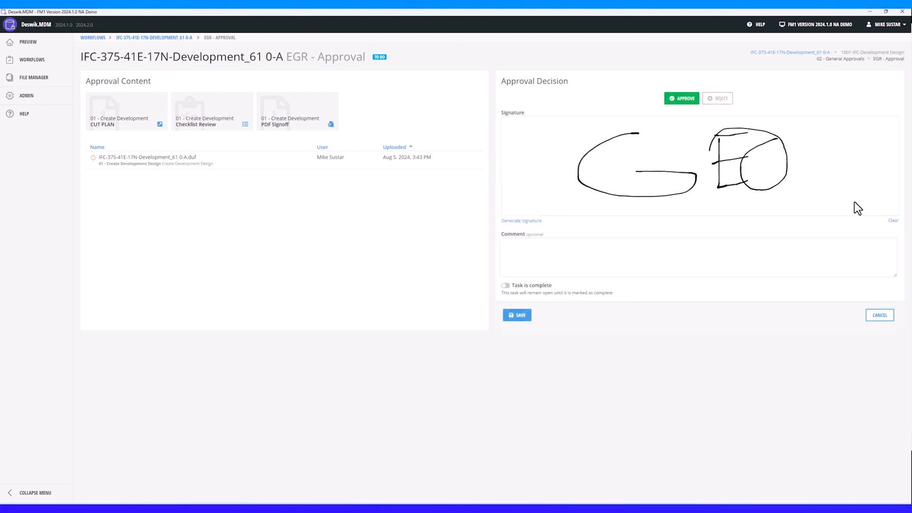
Replace the existing signature on the EGR approval with a hand-drawn "Eng"
left_click(893, 221)
left_click(521, 221)
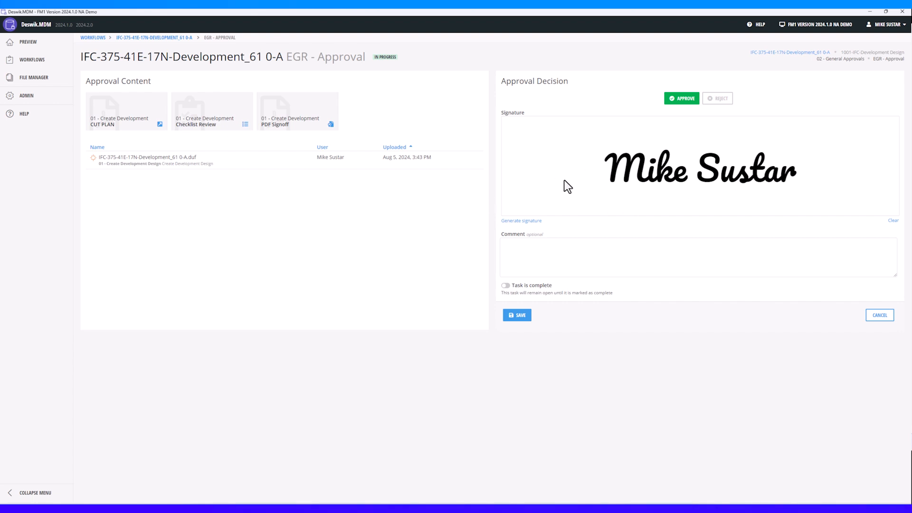
left_click(893, 221)
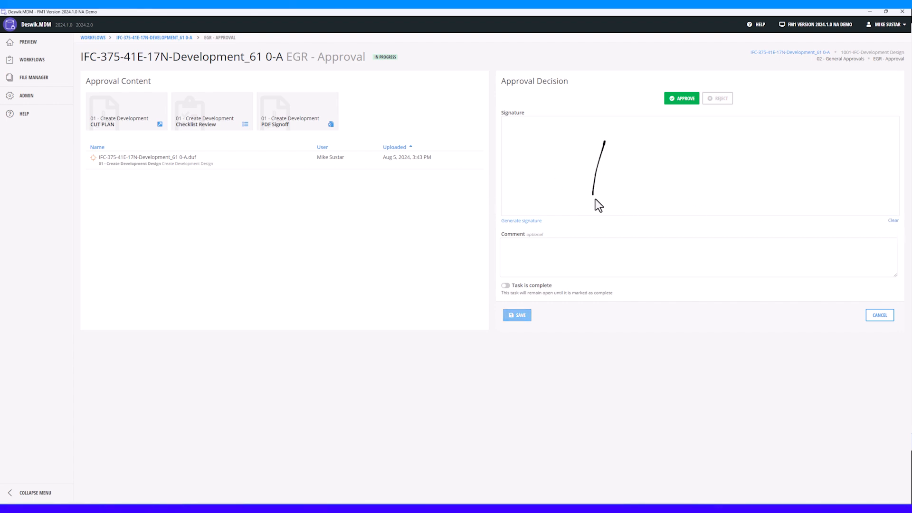
left_click_drag(593, 199, 644, 195)
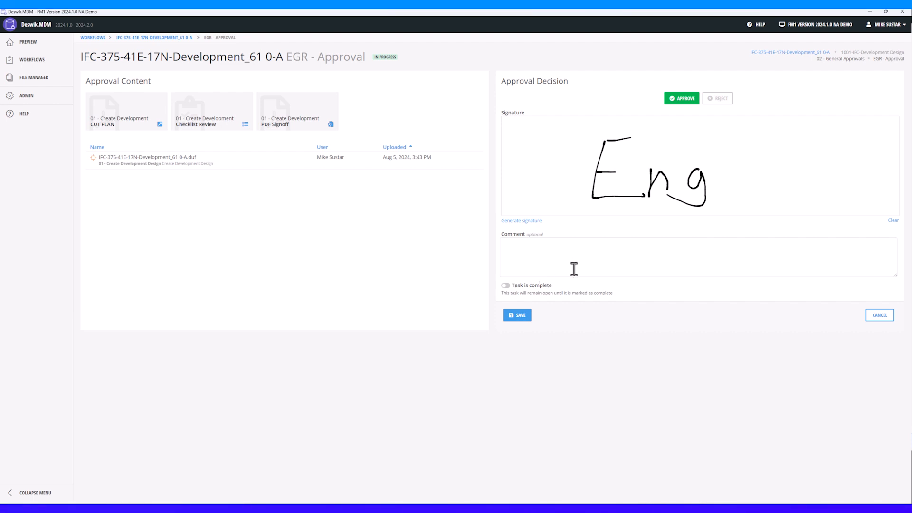
Mark the EGR - Approval task as complete with the comment "Peer review" and save it
left_click(540, 287)
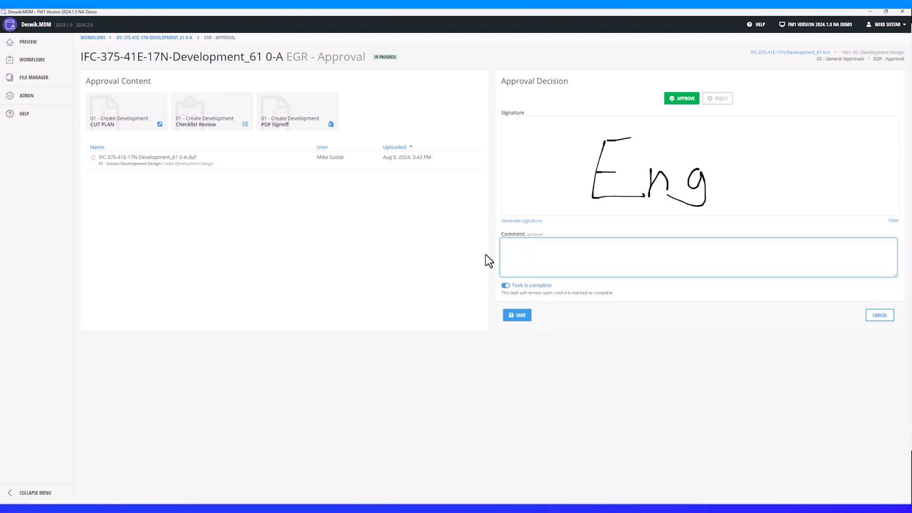
type("r review")
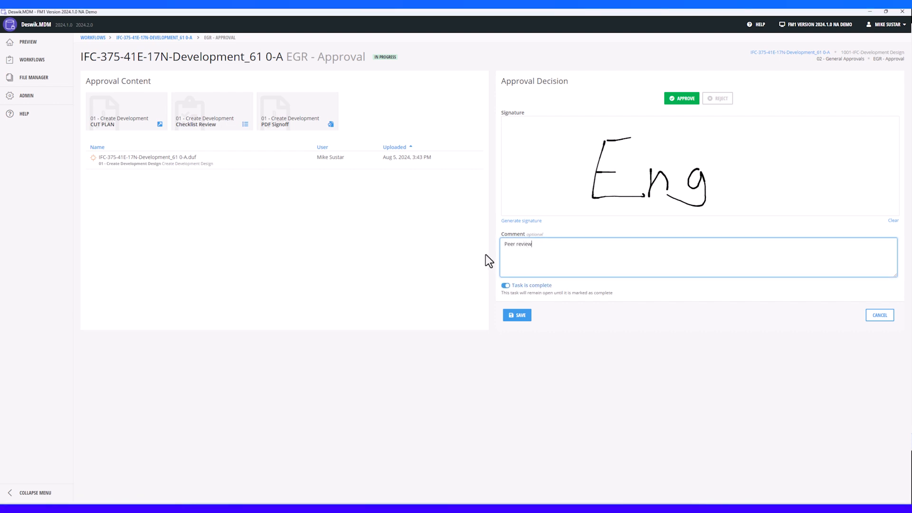
left_click(517, 315)
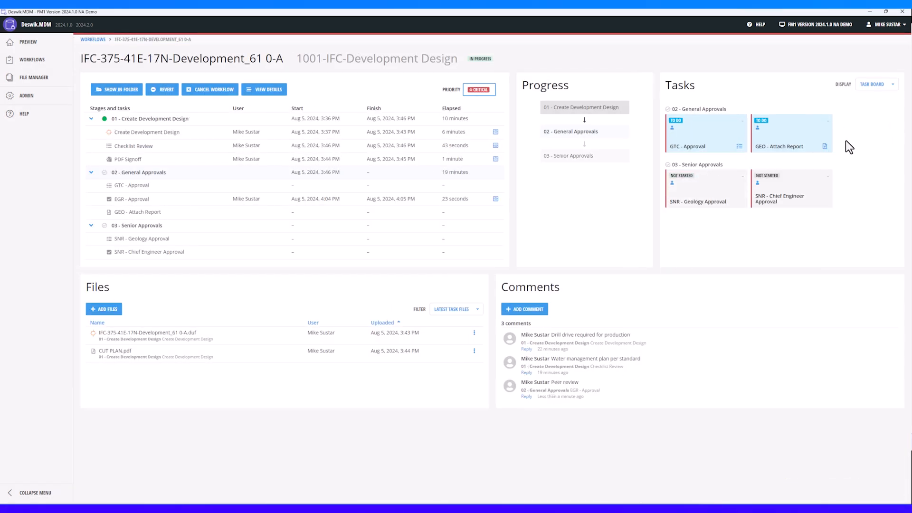
Open the checklist of the GTC - Approval task and answer Yes to "Standard Primary Ground Support Reviewed?"
left_click(723, 140)
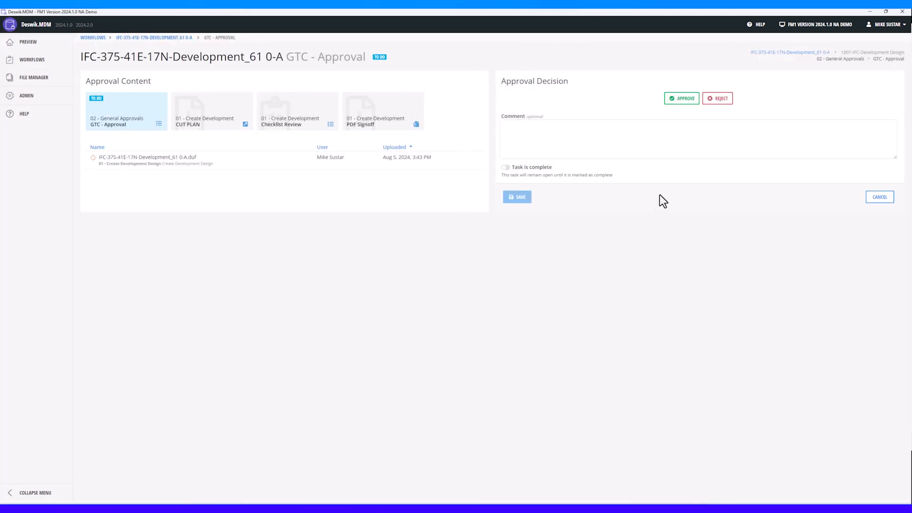
left_click(118, 126)
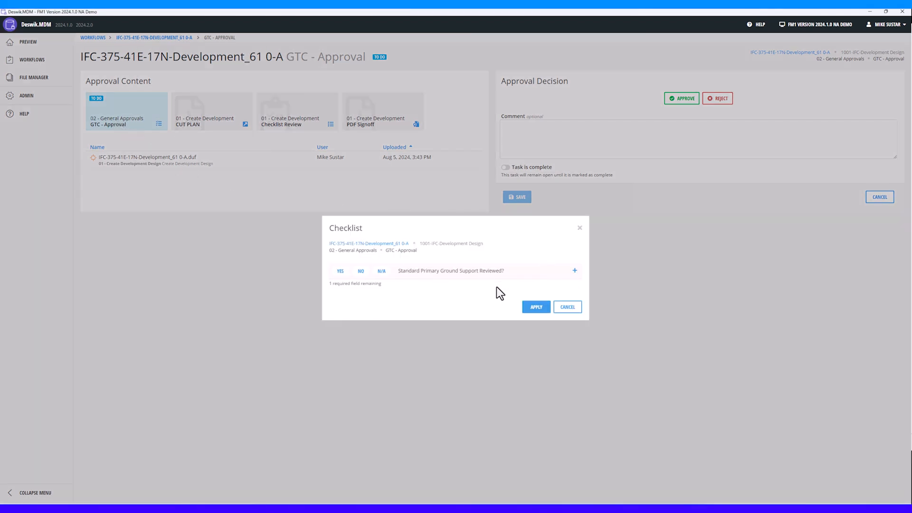
left_click(340, 272)
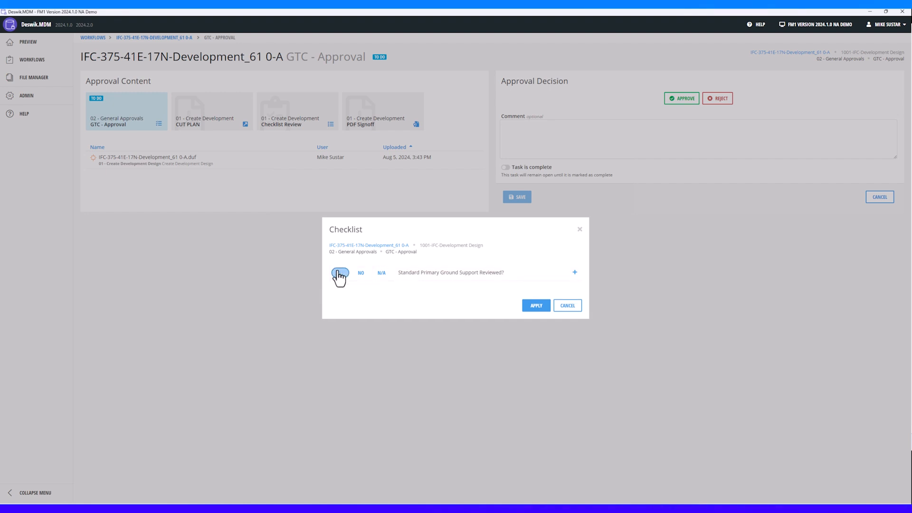
Add the comment "Standard Ground Support D" to the checklist item, copy that text and apply the checklist
left_click(574, 273)
left_click(423, 282)
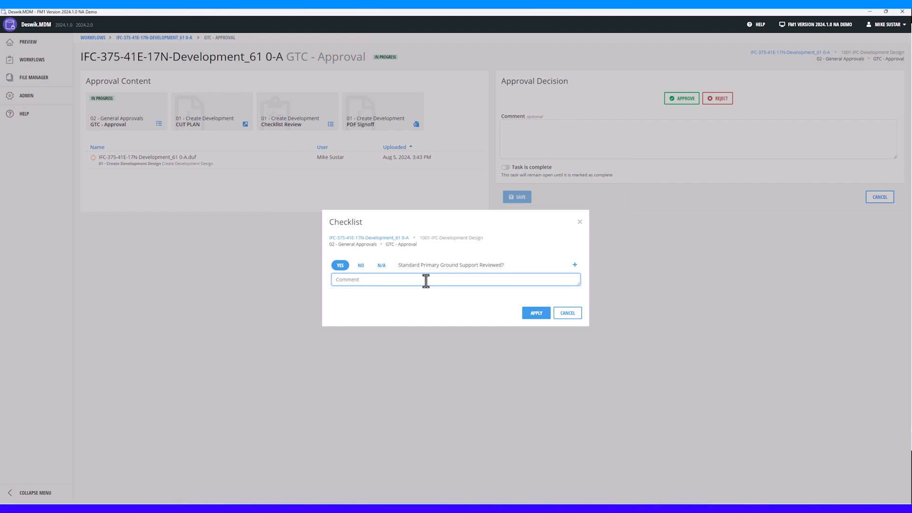
type("Stanard Ground Support ")
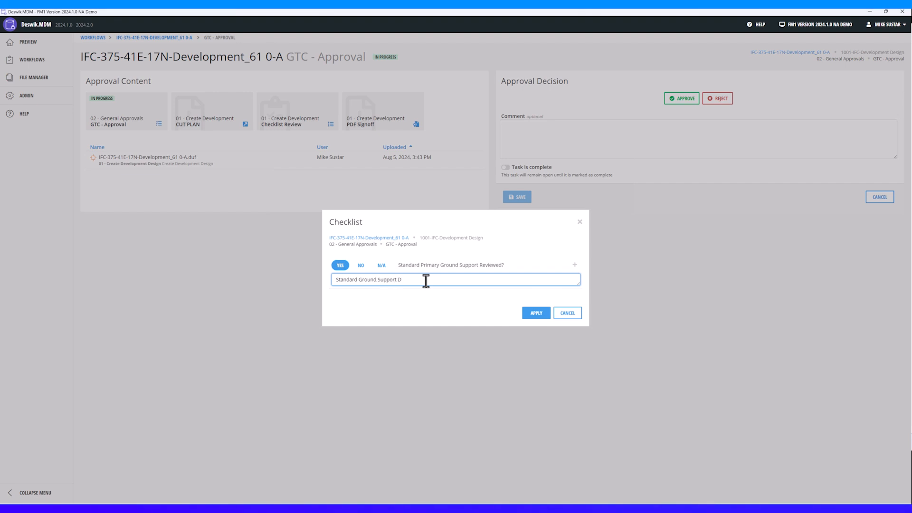
type("D")
key("ctrl+a")
key("ctrl+c")
left_click(539, 315)
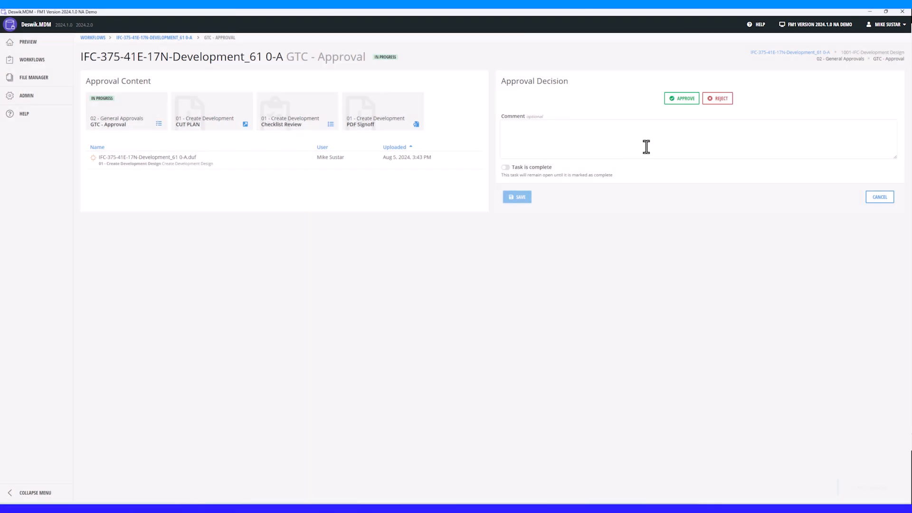
Set the GTC approval decision to Approve and replace the existing signature with an automatically generated one
left_click(677, 99)
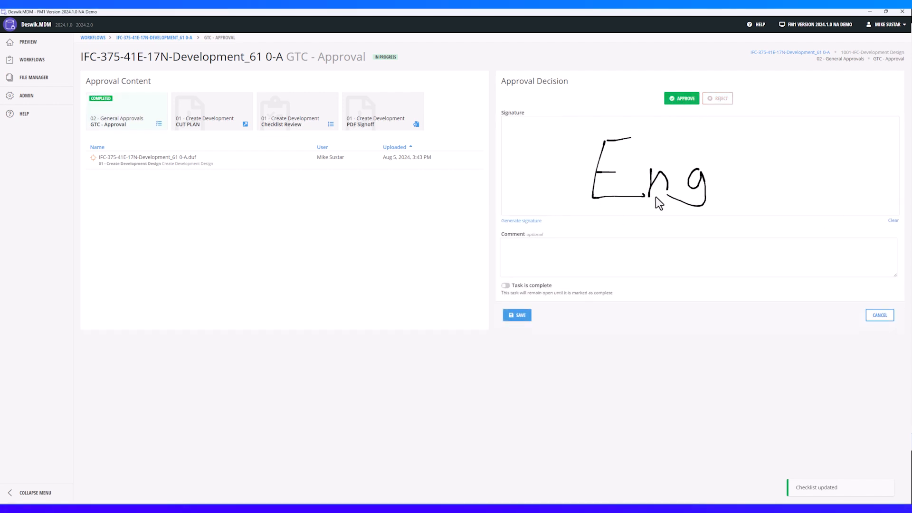
left_click(893, 221)
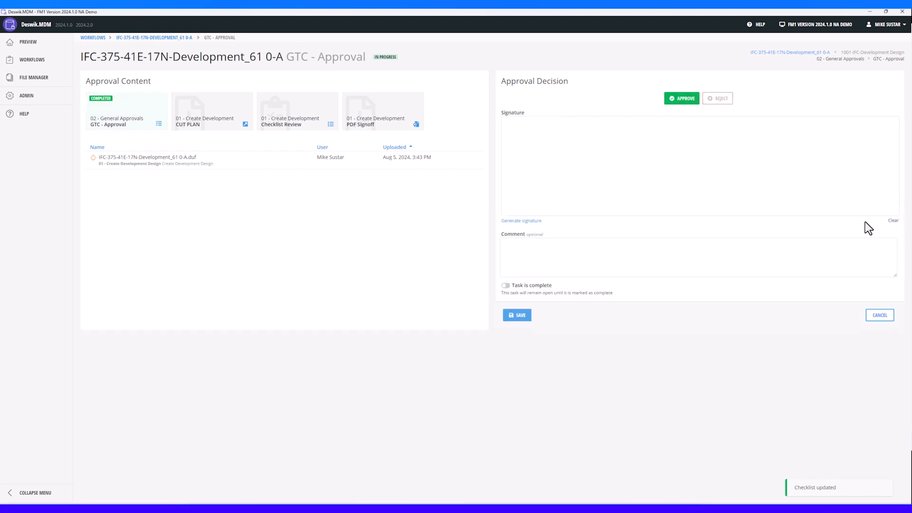
left_click(520, 221)
Paste the copied text "Standard Ground Support D" as the GTC approval comment, mark the task as complete and save it
left_click(532, 254)
key("ctrl+v")
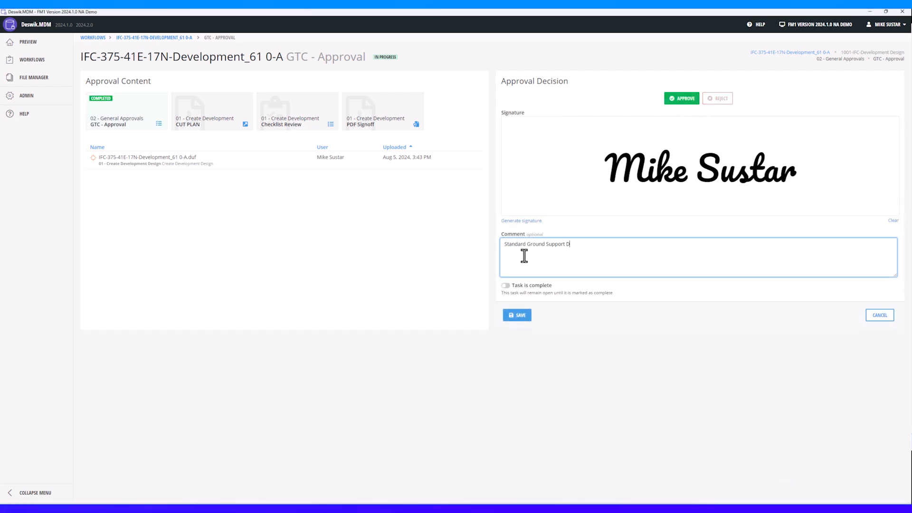
left_click(542, 286)
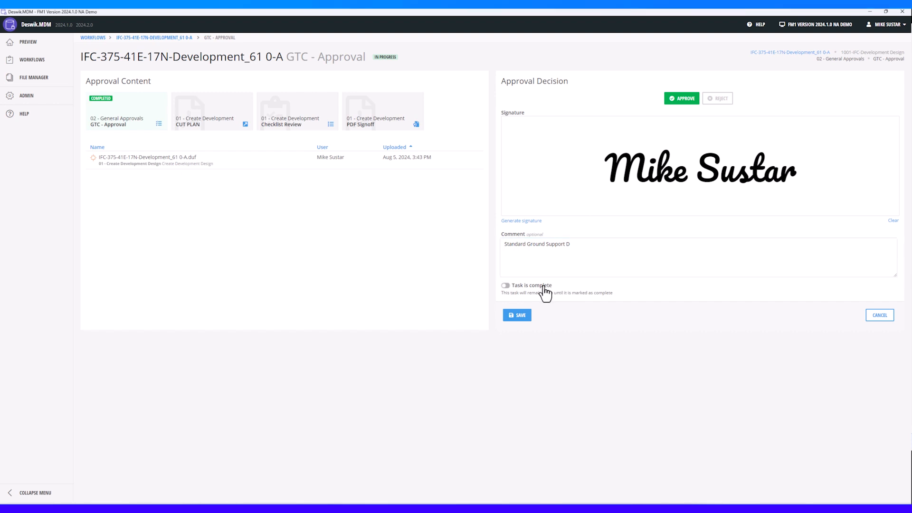
left_click(519, 315)
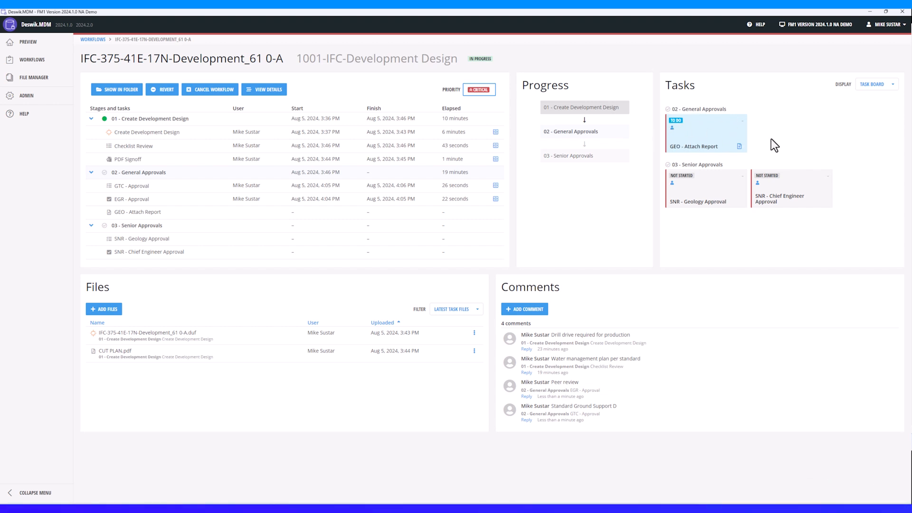
Open the GEO - Attach Report task and attach the file Geology Lens Review 2024Q4.pdf
left_click(709, 141)
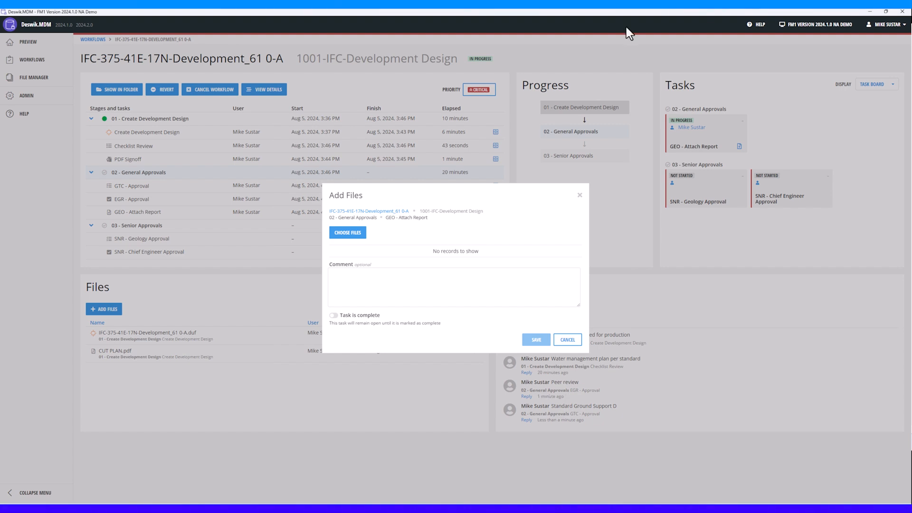
left_click(355, 232)
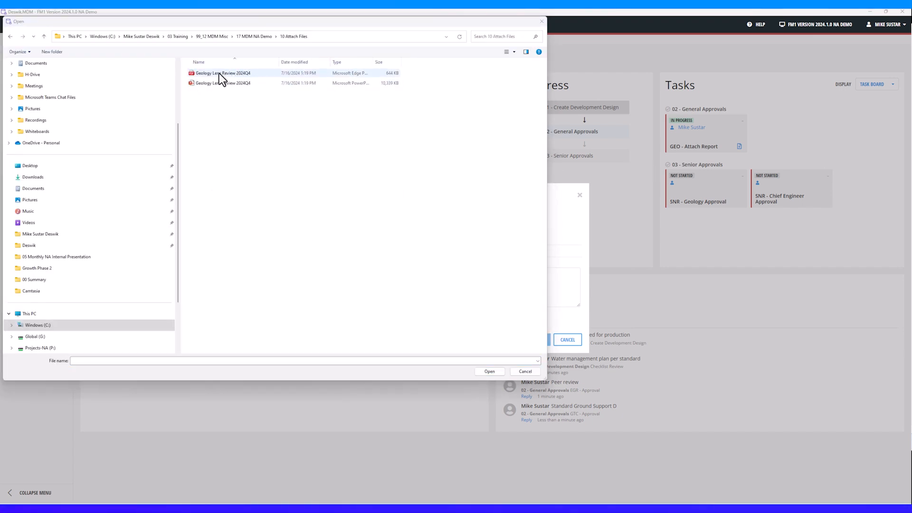
double_click(219, 73)
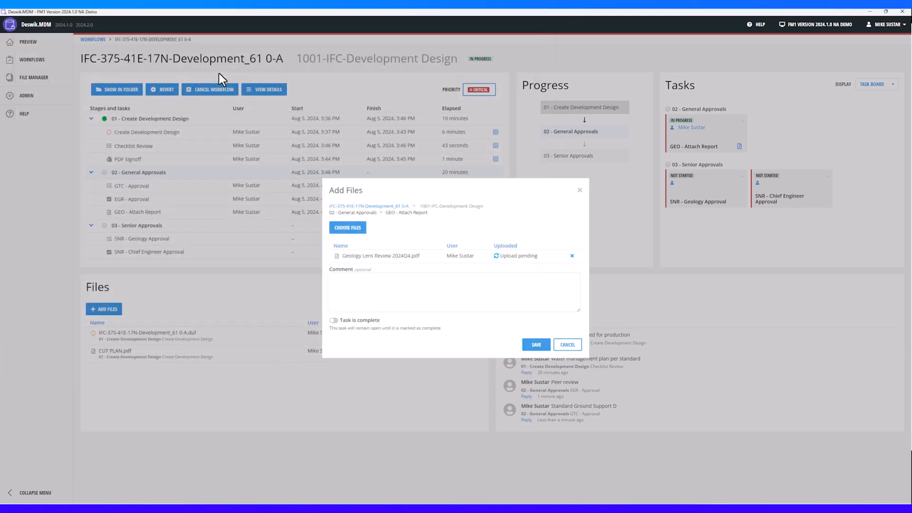
Mark the GEO - Attach Report task as complete with the comment "Geology fault to be mapped" and save it
left_click(361, 320)
left_click(365, 280)
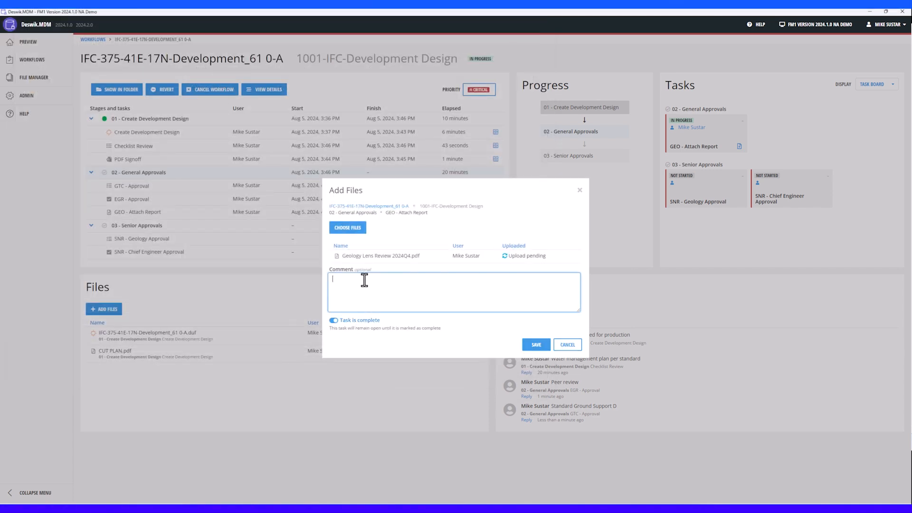
type("Geolog")
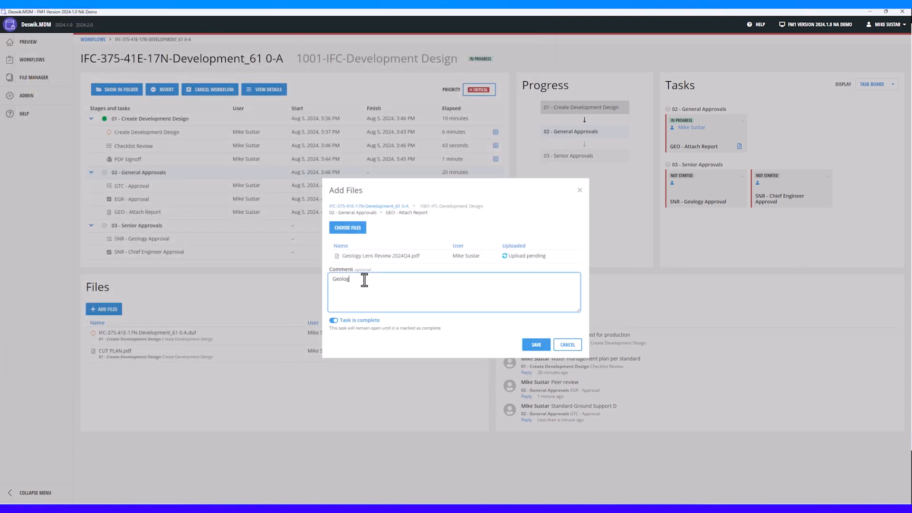
type("y fault to ")
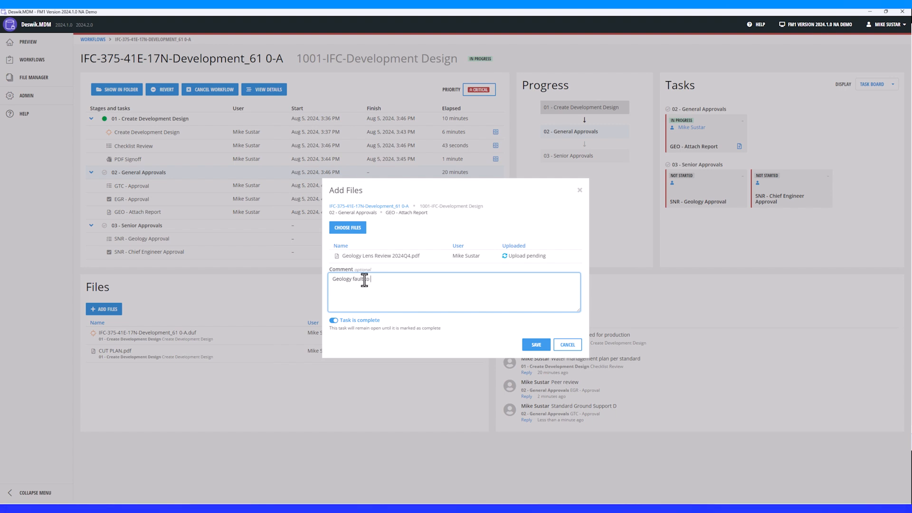
type("be revi")
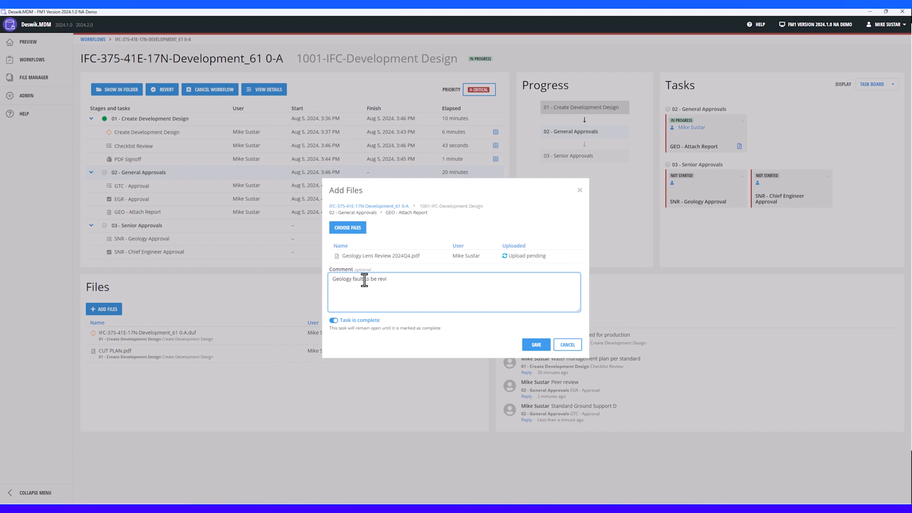
key("BackSpace")
key("BackSpace")
key("BackSpace")
type("mapped")
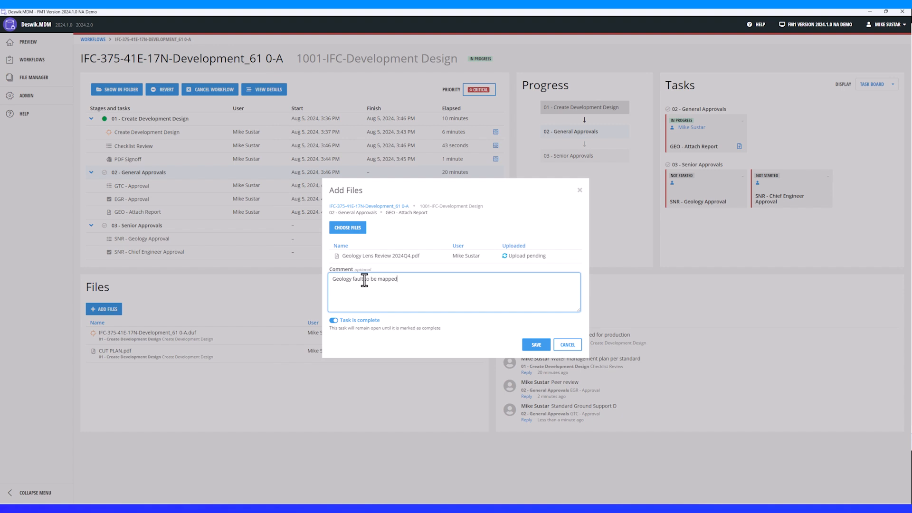
left_click(537, 344)
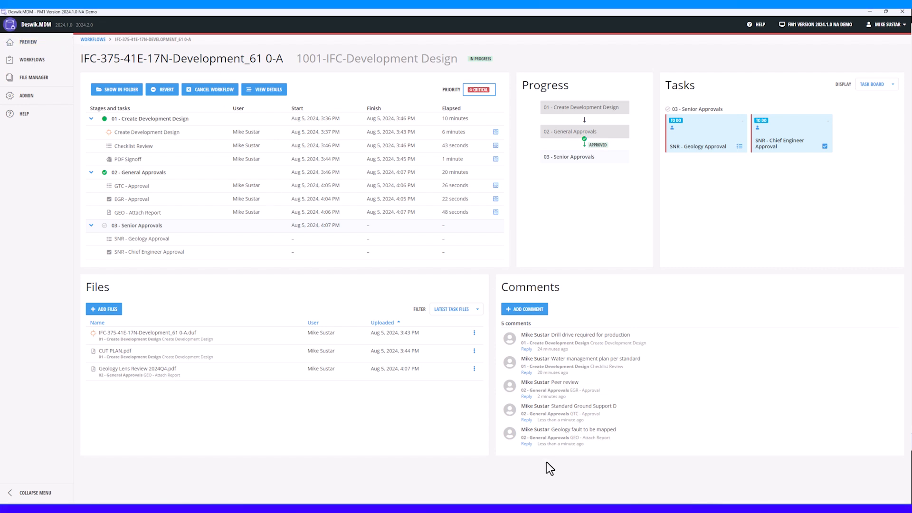
Switch to Deswik.MDM in the web browser and open the IFC-375-41E-17N-Development_61 0-A workflow
mouse_move(526, 509)
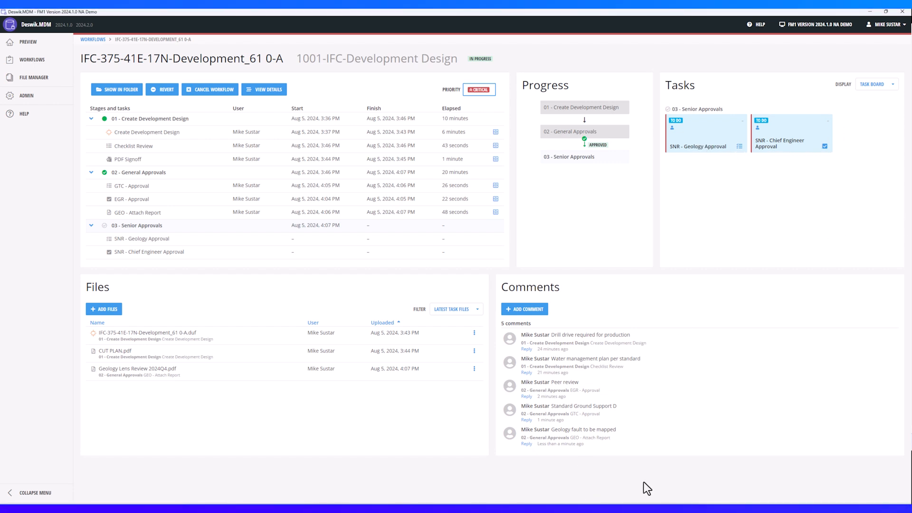
left_click(228, 508)
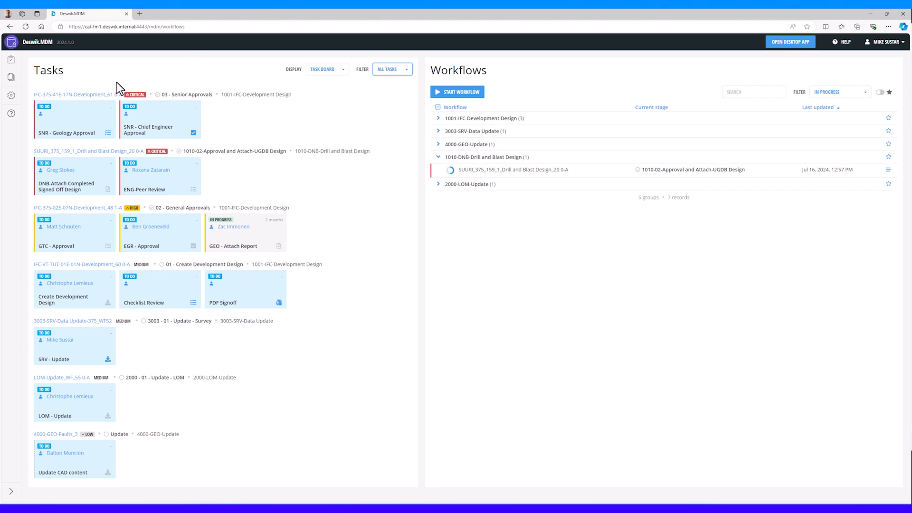
left_click(87, 96)
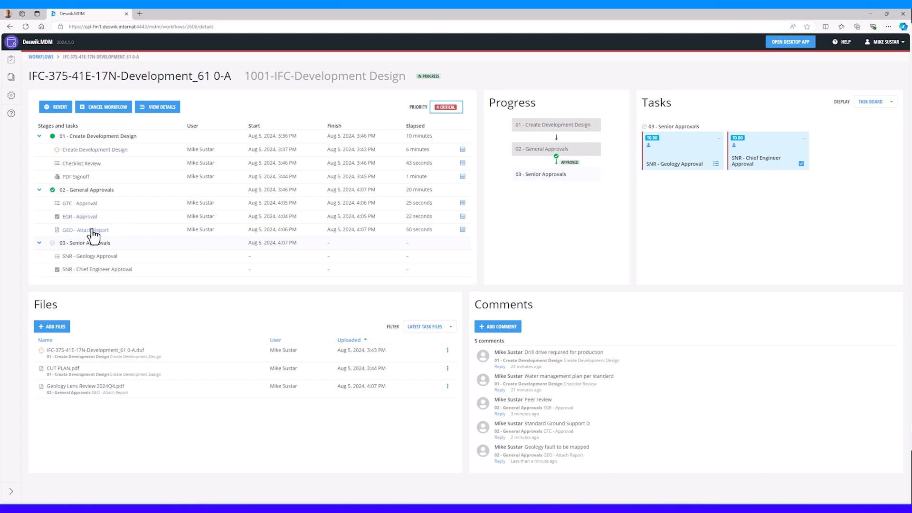
Review the completed checklist of the GTC - Approval task and return to the workflow overview
left_click(86, 204)
left_click(81, 136)
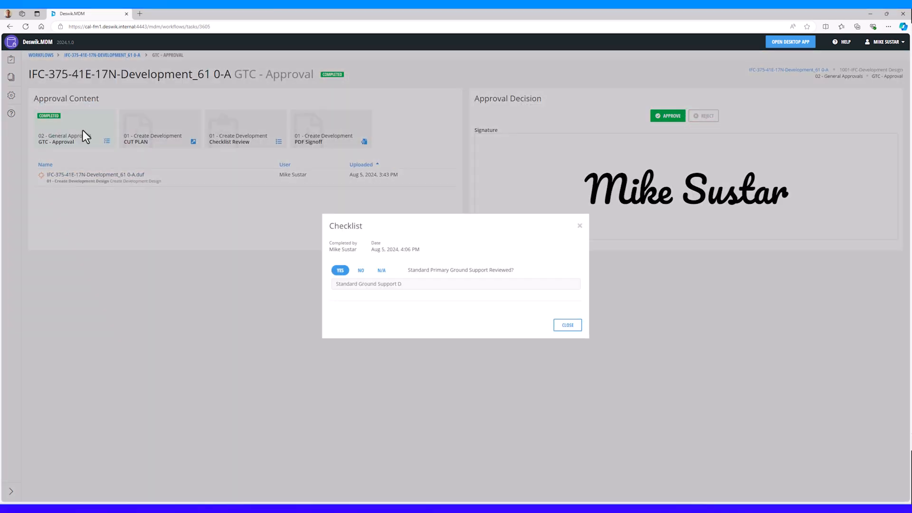
left_click(579, 226)
left_click(95, 55)
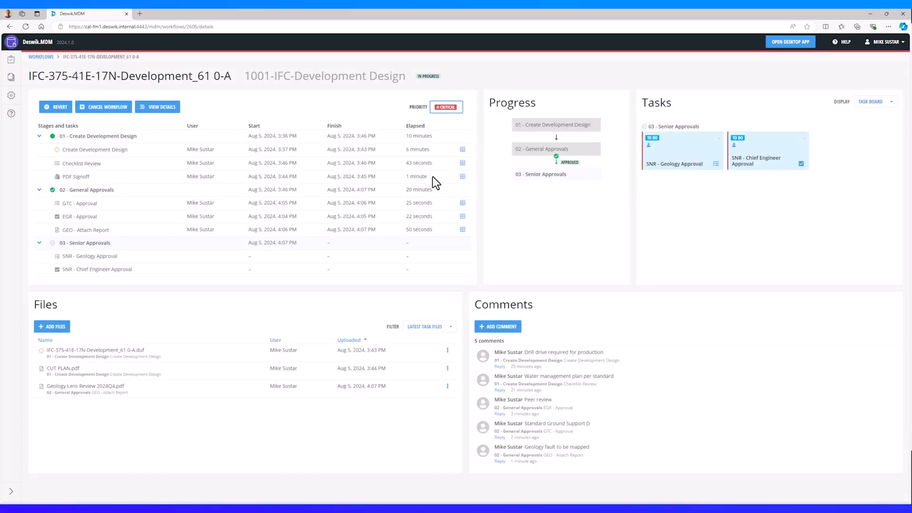
Preview the PDF Signoff document, checking its plan, checklist and GTC approval pages, and close the preview
left_click(462, 176)
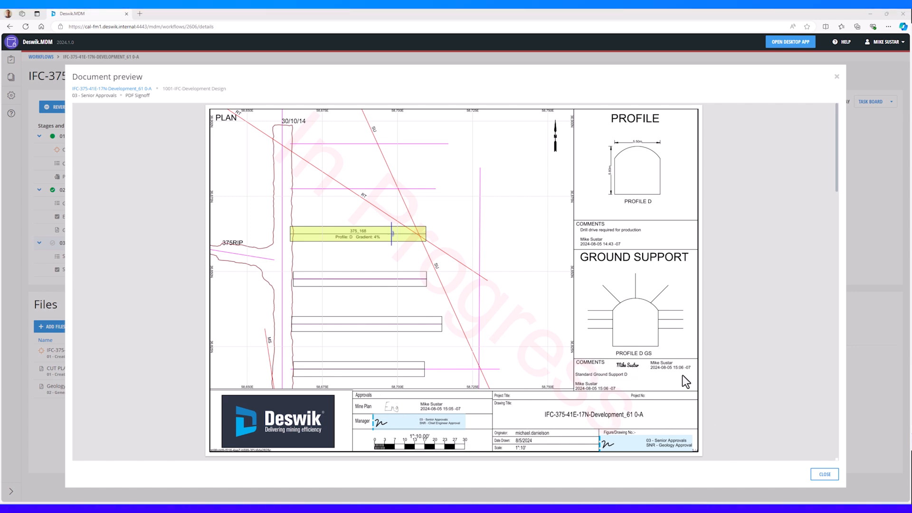
scroll(621, 377, "down", 5)
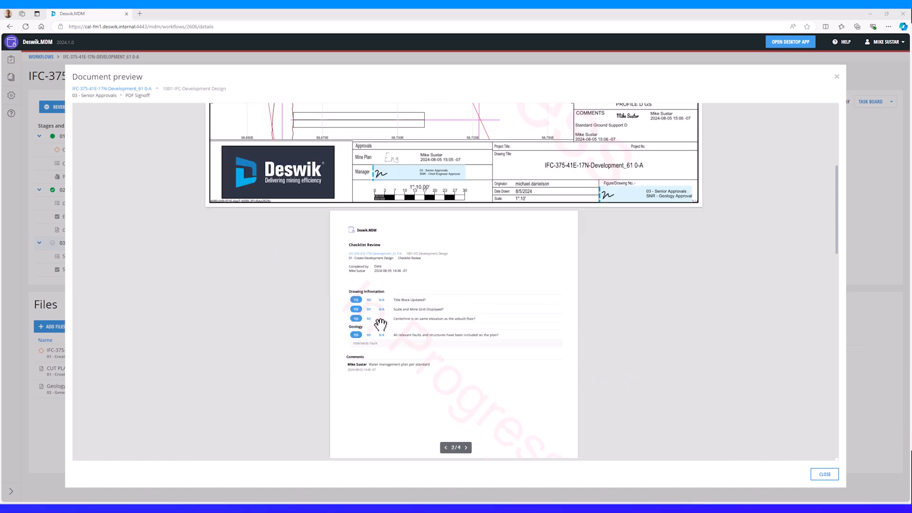
scroll(377, 324, "down", 6)
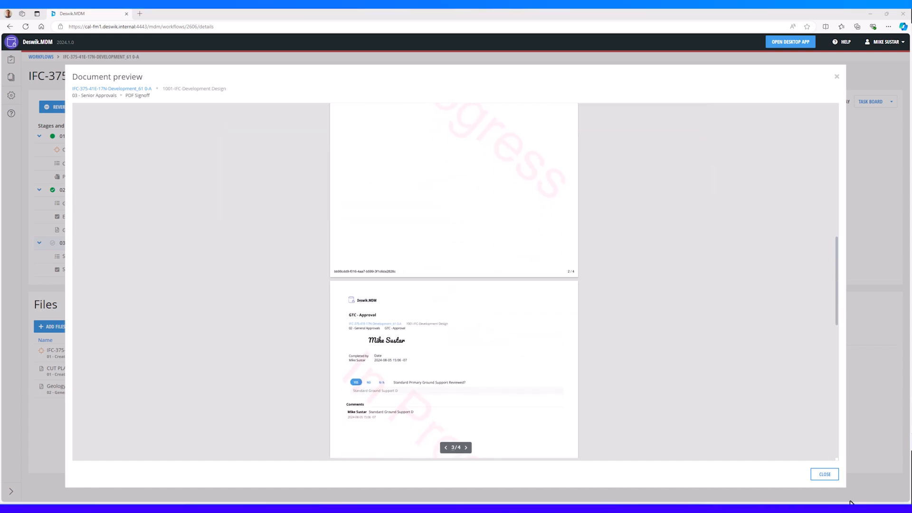
left_click(825, 474)
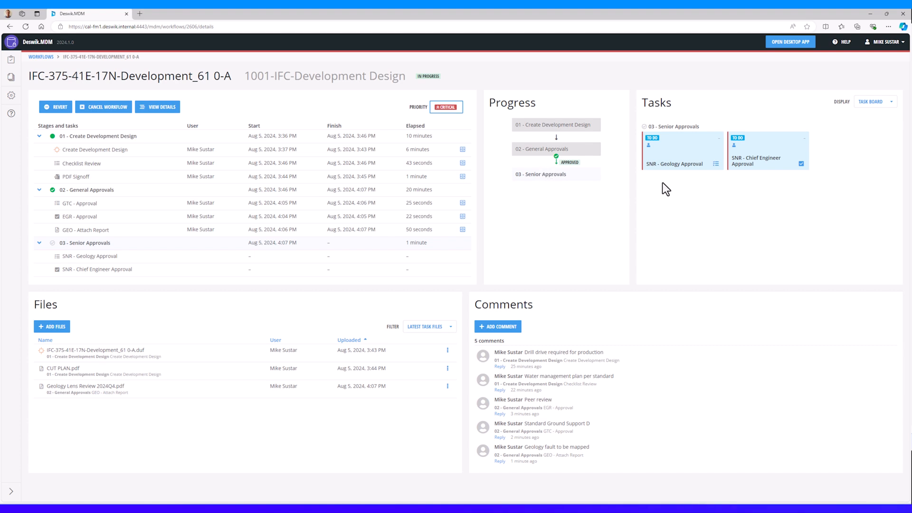
Open the SNR - Geology Approval task, complete its checklist with Yes for "Drillhole Warning Ran?" and apply it
left_click(679, 163)
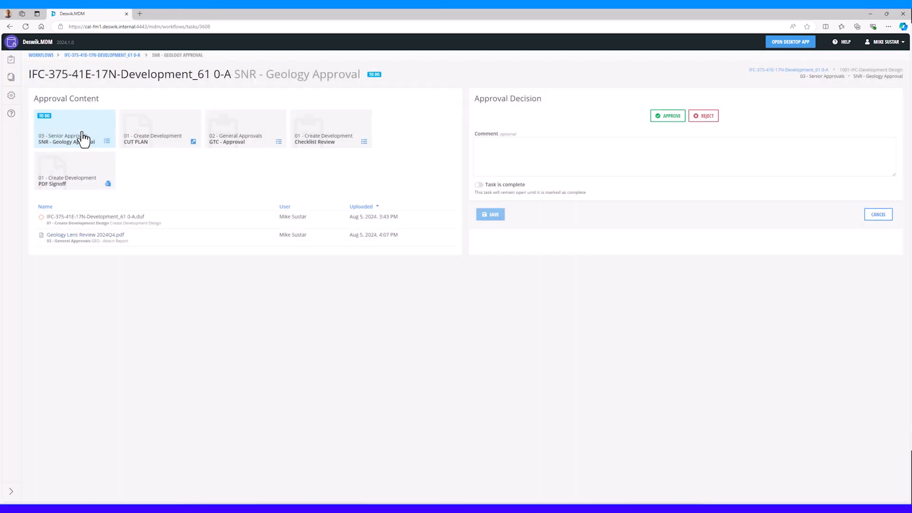
left_click(49, 143)
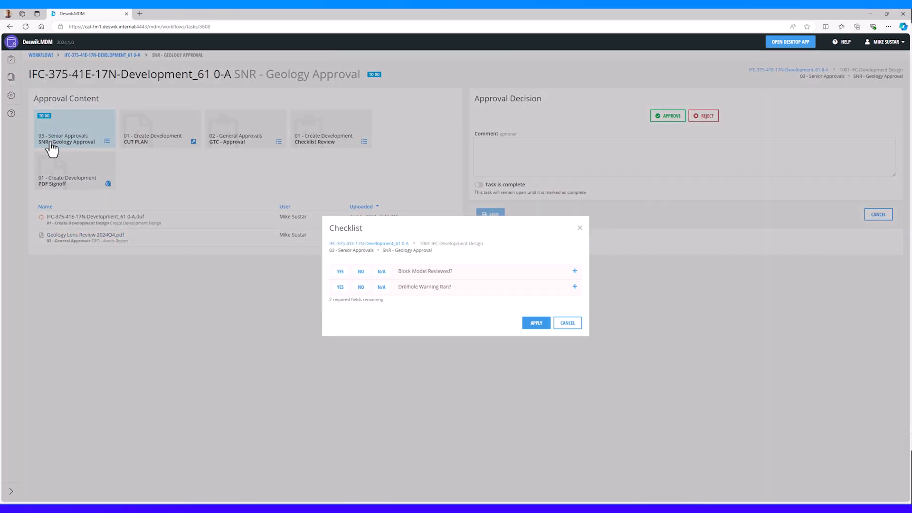
left_click(340, 287)
left_click(536, 322)
Set the geology approval decision to Approve and replace the existing signature with a hand-drawn "GEO"
left_click(669, 116)
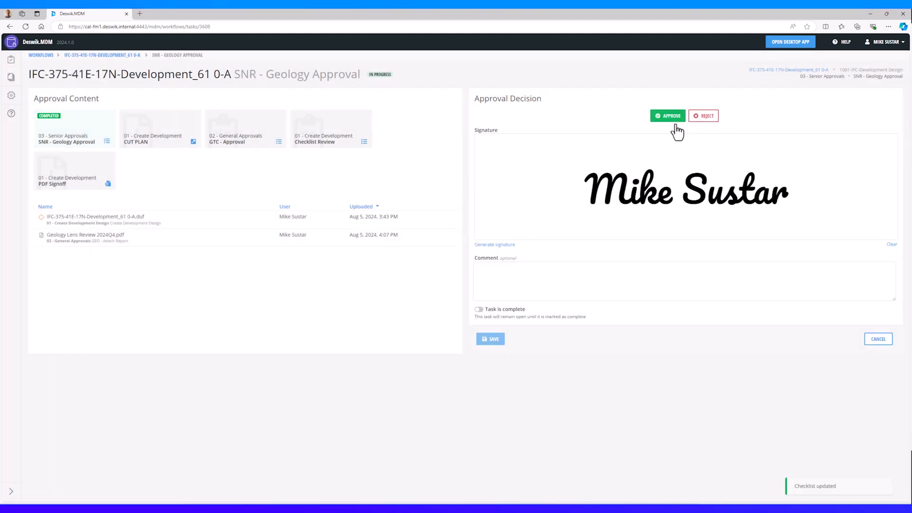
left_click(887, 244)
mouse_move(625, 150)
left_mouse_down()
mouse_move(596, 160)
mouse_move(631, 212)
mouse_move(608, 205)
left_mouse_up()
mouse_move(689, 169)
left_mouse_down()
mouse_move(718, 215)
mouse_move(749, 190)
left_mouse_up()
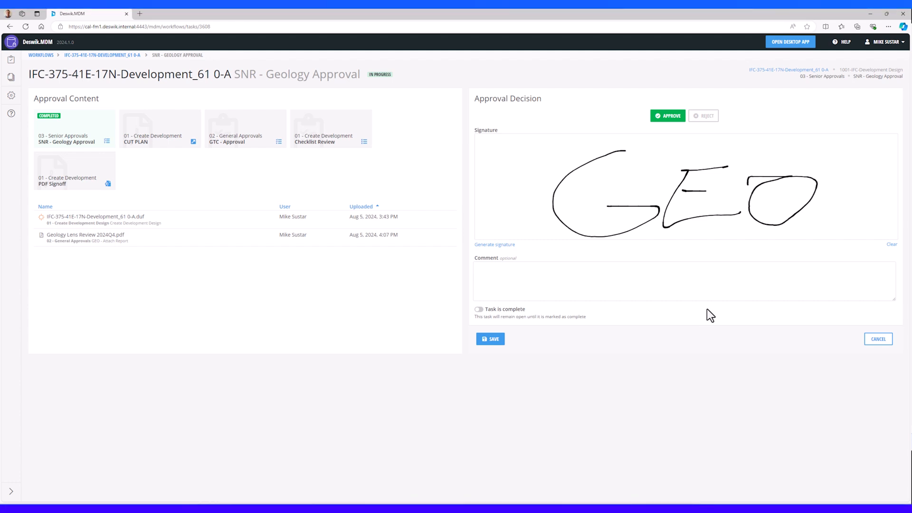
Mark the SNR - Geology Approval task as complete and save it without a comment
left_click(506, 313)
left_click(519, 295)
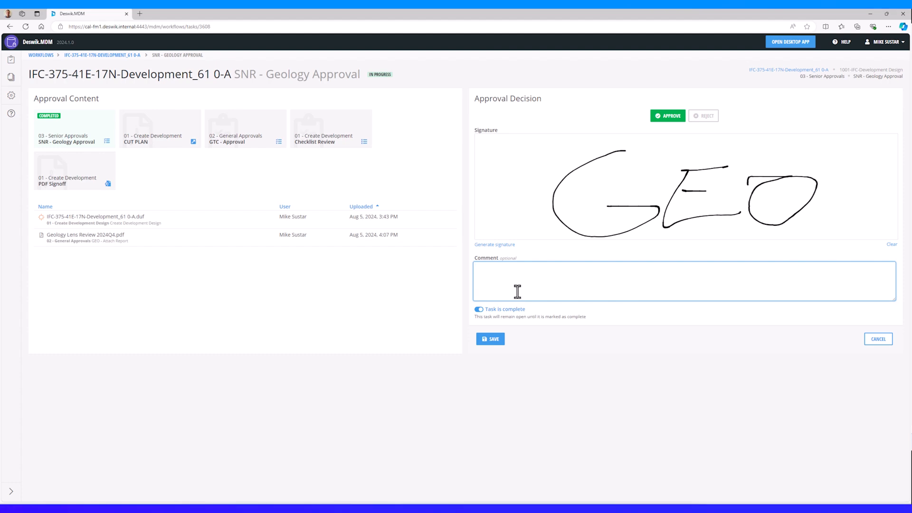
left_click(494, 340)
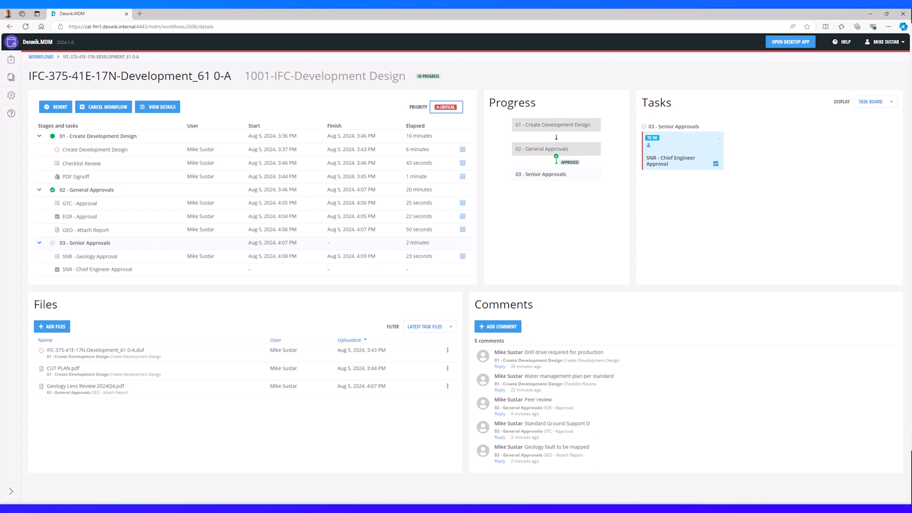
Switch to the Deswik.MDM desktop app and preview the in-progress IFC-375-41E-17N-Development_61 0-A design in 3D
mouse_move(526, 507)
left_click(526, 490)
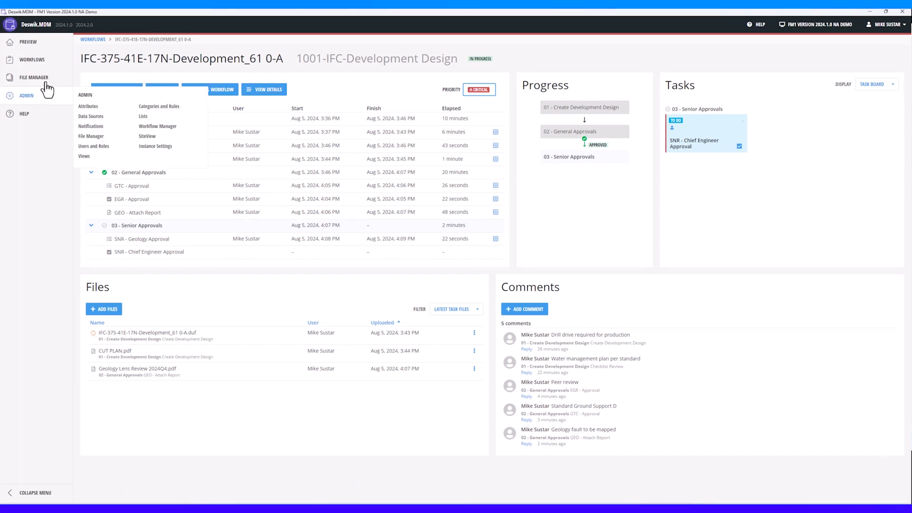
left_click(48, 43)
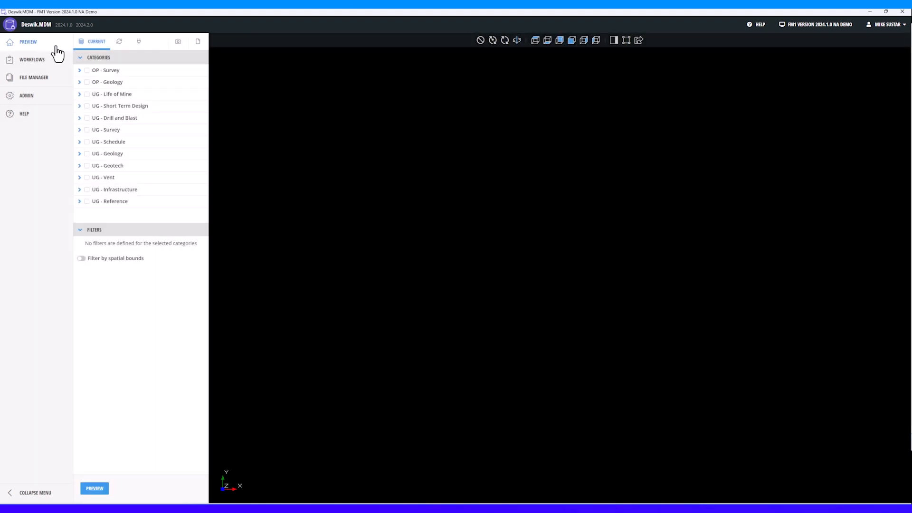
left_click(119, 46)
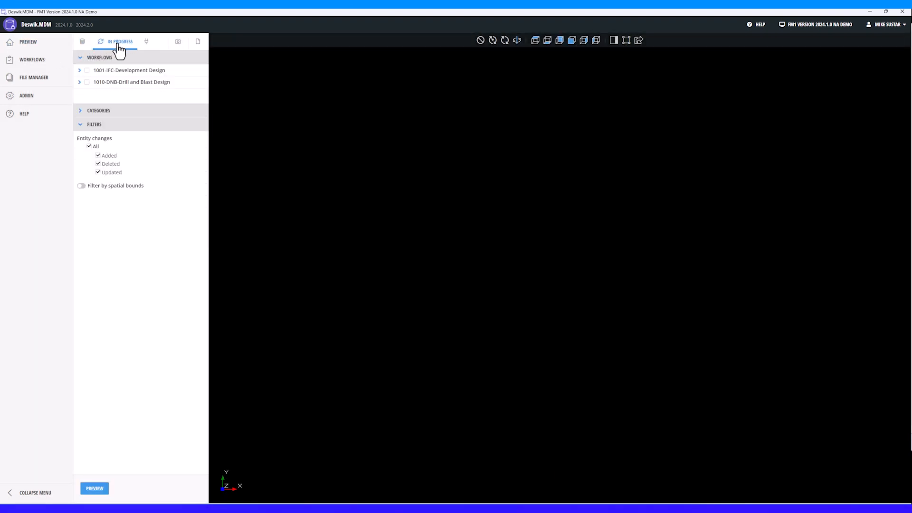
left_click(80, 70)
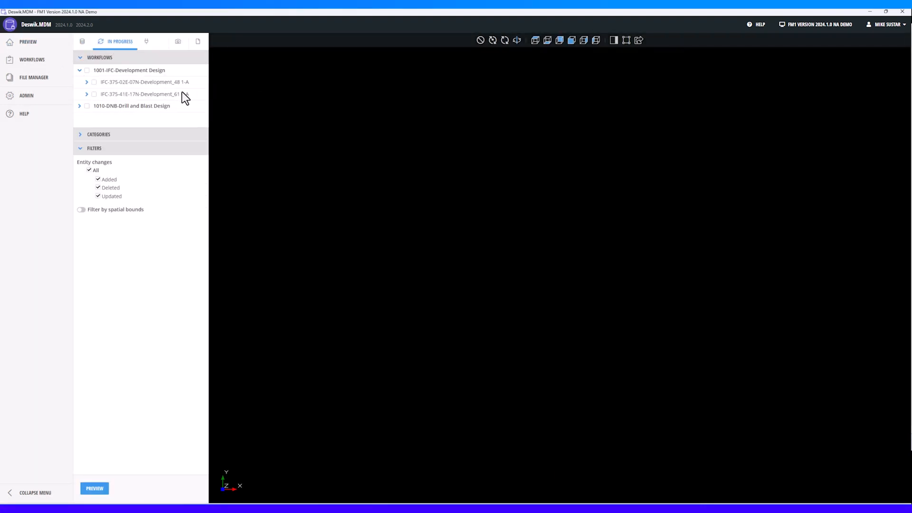
left_click(94, 94)
left_click(101, 490)
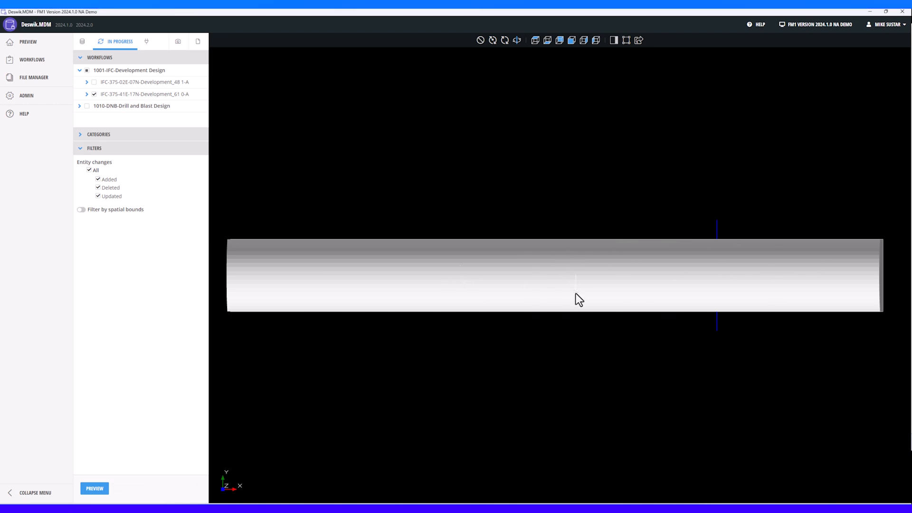
scroll(574, 292, "down", 2)
middle_click_drag(574, 291, 584, 184, "shift")
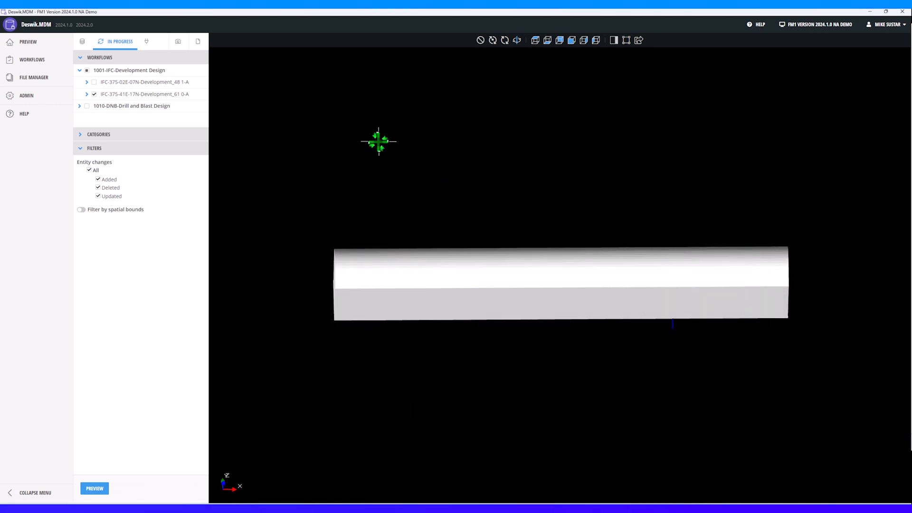
Compare the current UG - Short Term Design categories with the in-progress workflow data in the preview
left_click(82, 41)
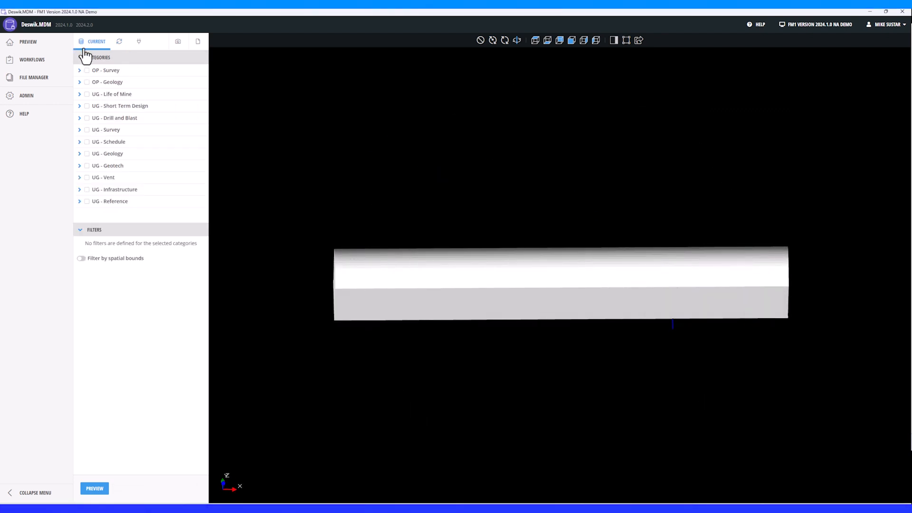
left_click(79, 106)
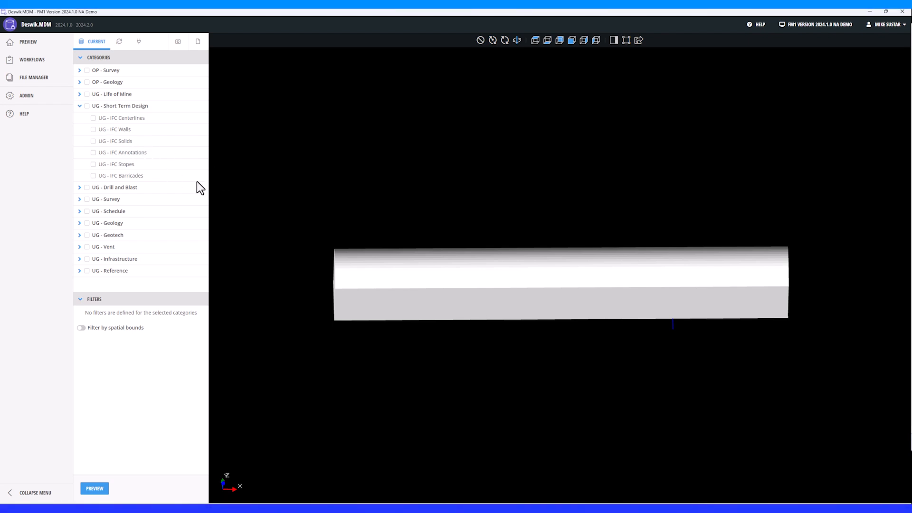
left_click(121, 42)
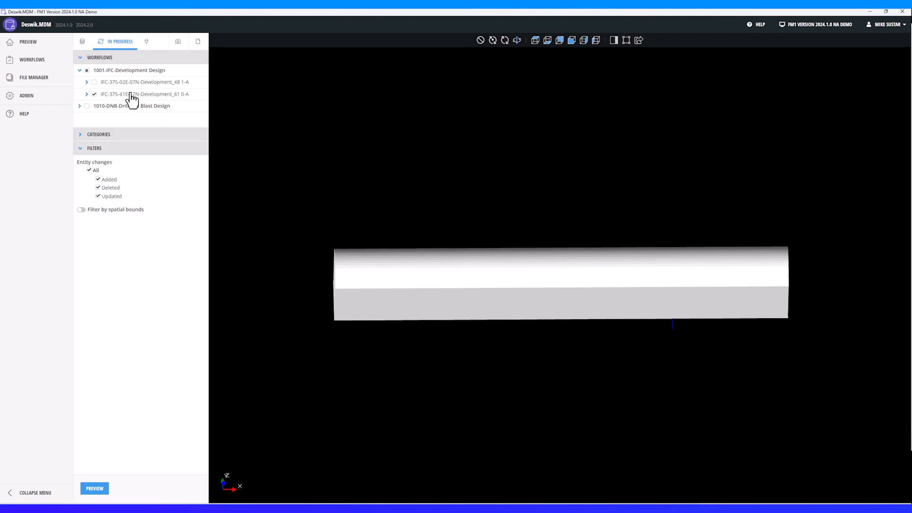
left_click(84, 42)
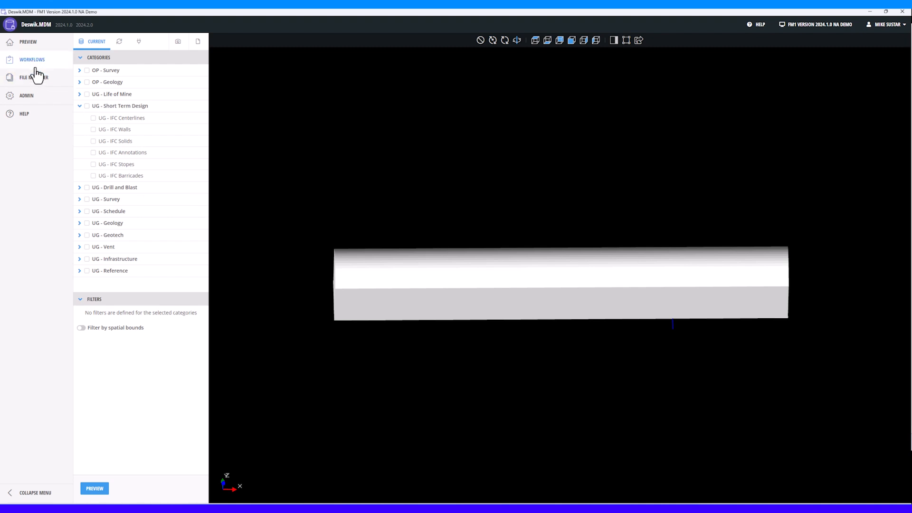
Open the SNR - Chief Engineer Approval task of the IFC-375-41E-17N-Development_61 0-A workflow
left_click(50, 60)
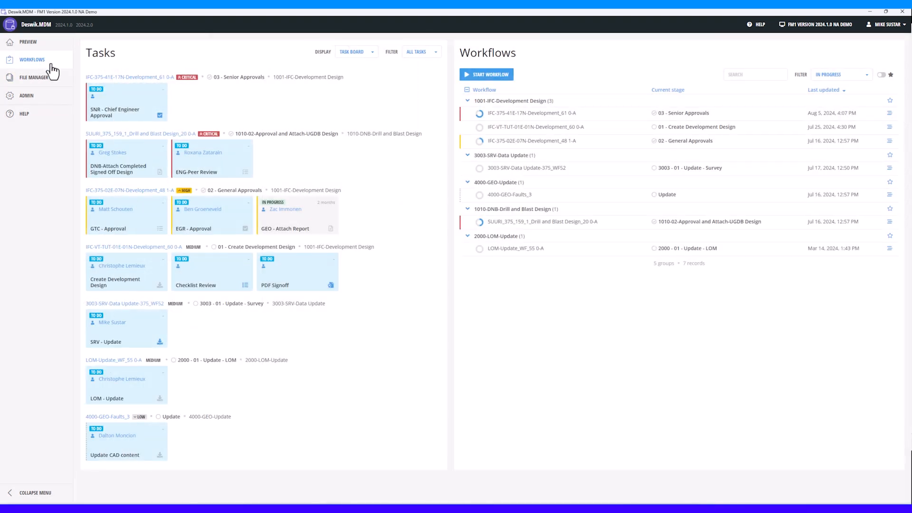
left_click(145, 102)
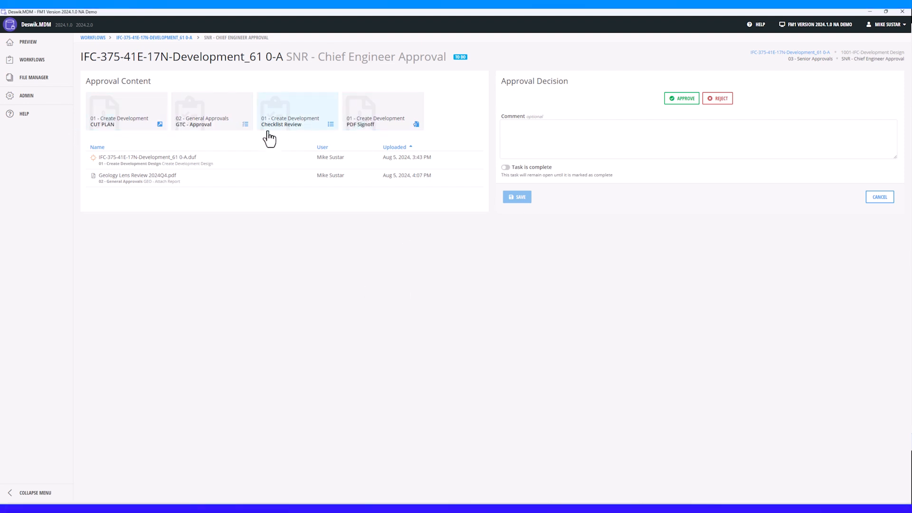
Try rejecting the design back to 01 - Create Development Design and to 02 - General Approvals
left_click(726, 102)
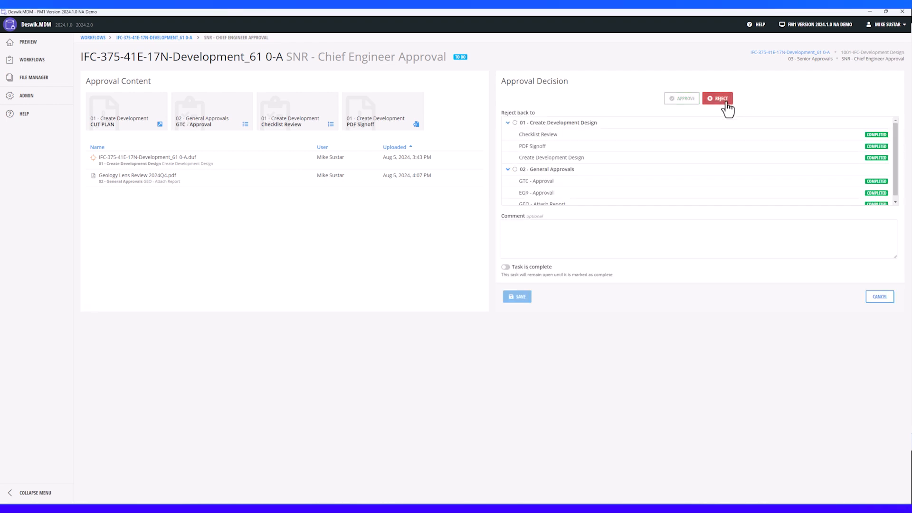
left_click(549, 124)
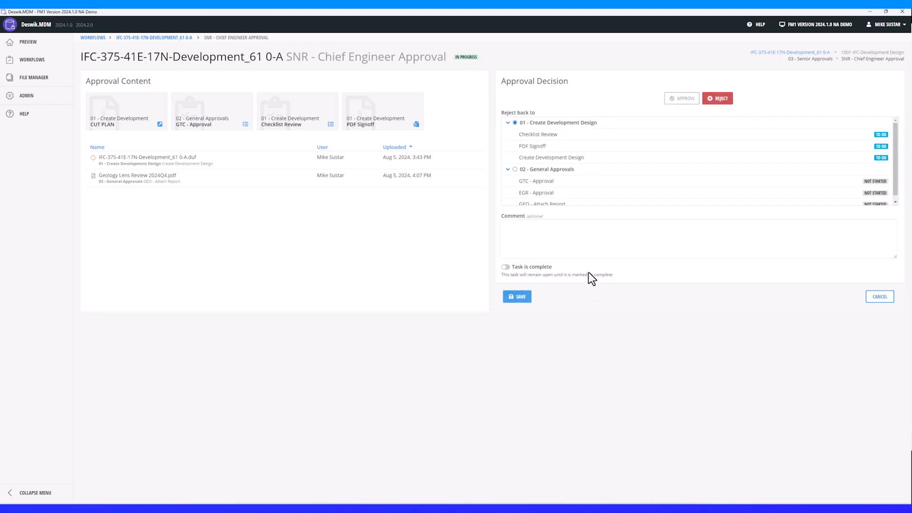
left_click(528, 169)
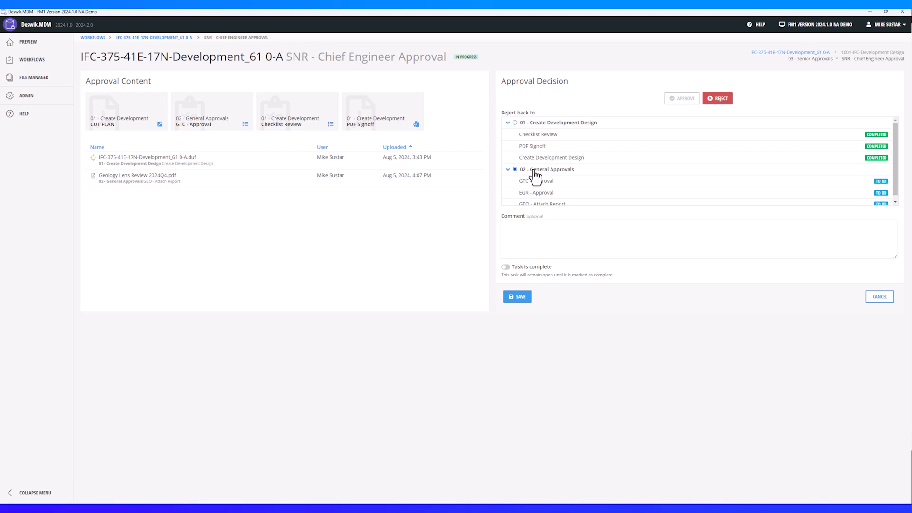
scroll(646, 192, "down", 1)
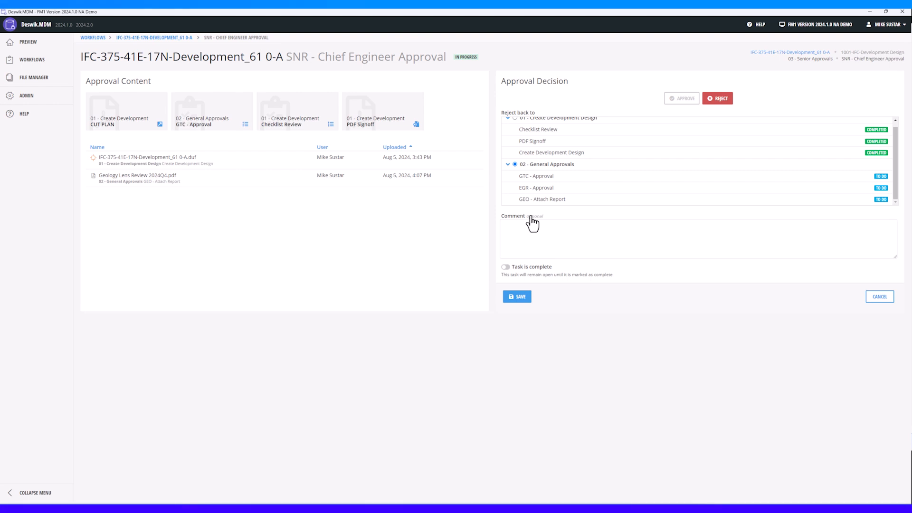
Set the chief engineer approval decision to Approve and replace the existing signature with a hand-drawn "SNR"
left_click(689, 99)
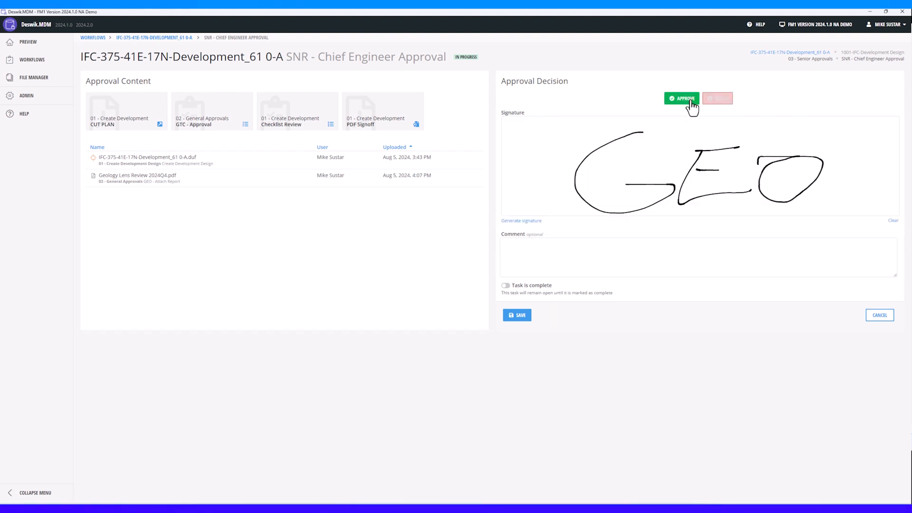
left_click(522, 222)
left_click(893, 221)
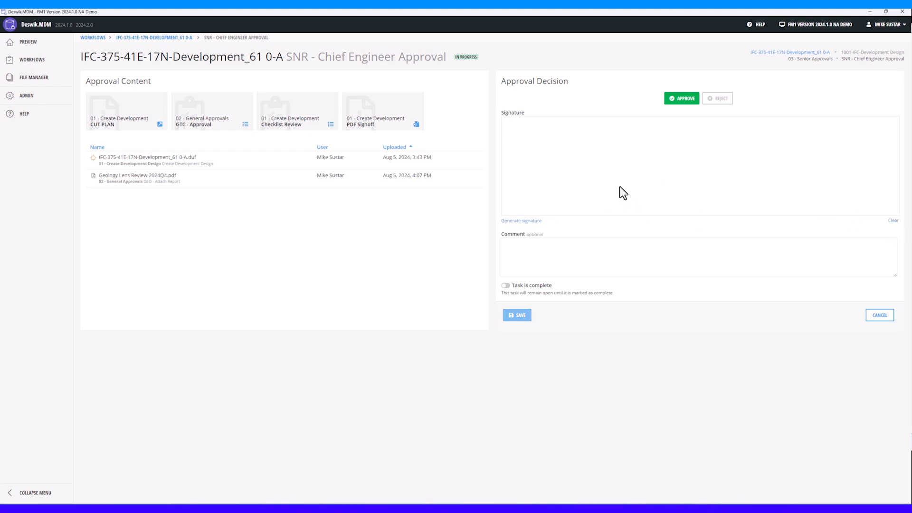
left_click_drag(666, 197, 681, 170)
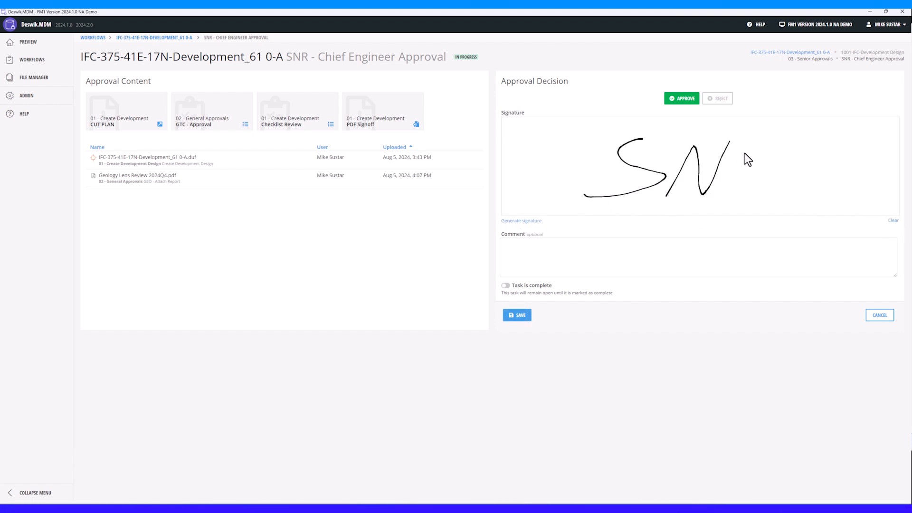
mouse_move(744, 141)
left_mouse_down()
mouse_move(734, 171)
mouse_move(757, 188)
left_mouse_up()
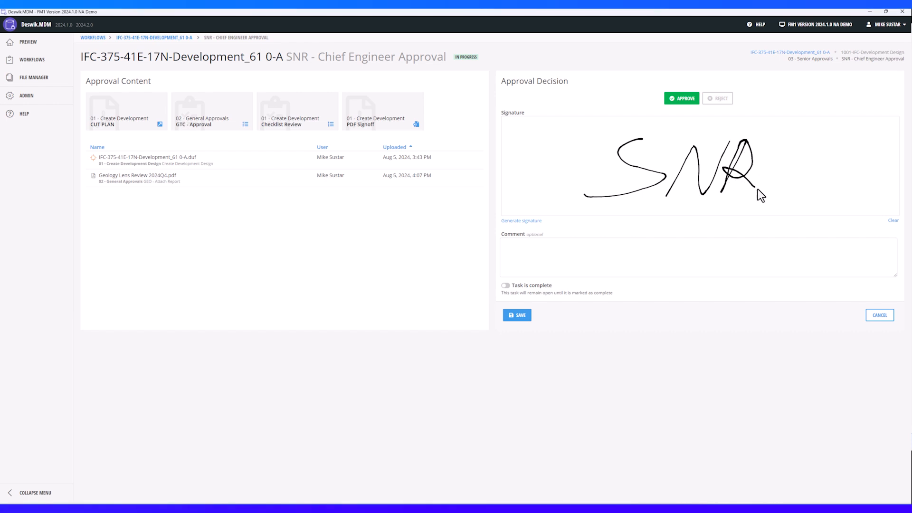
Mark the SNR - Chief Engineer Approval task as complete and save the approval
left_click(522, 286)
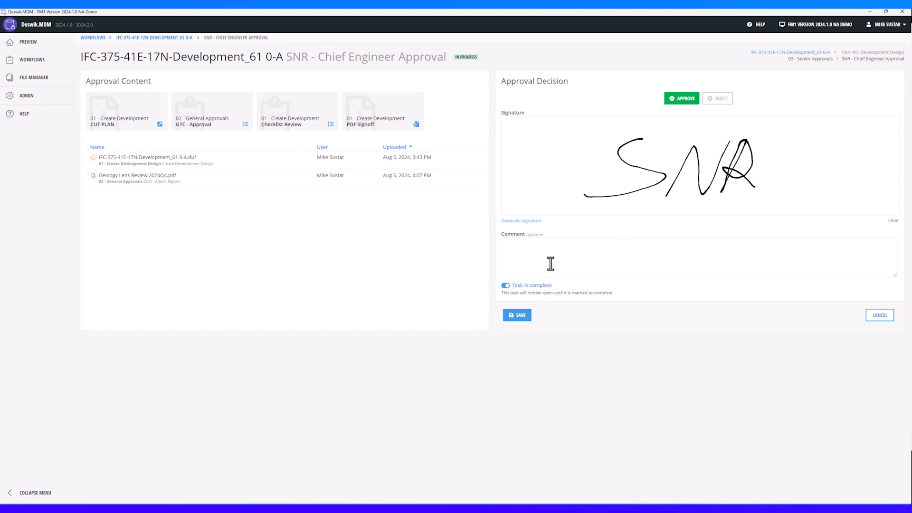
left_click(518, 315)
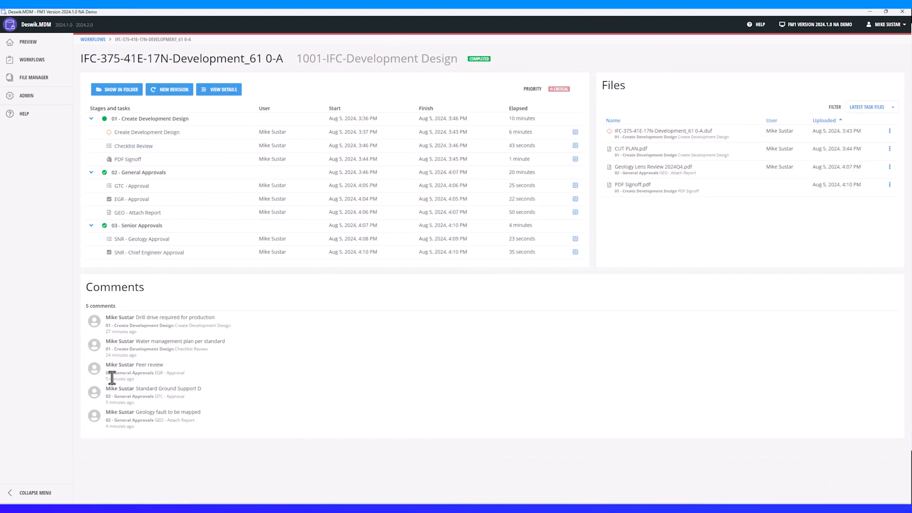
Open PDF Signoff.pdf from the workflow files, examine its signatures, checklist and approval pages, and return to the Deswik.MDM desktop app
left_click(643, 187)
scroll(482, 228, "down", 3)
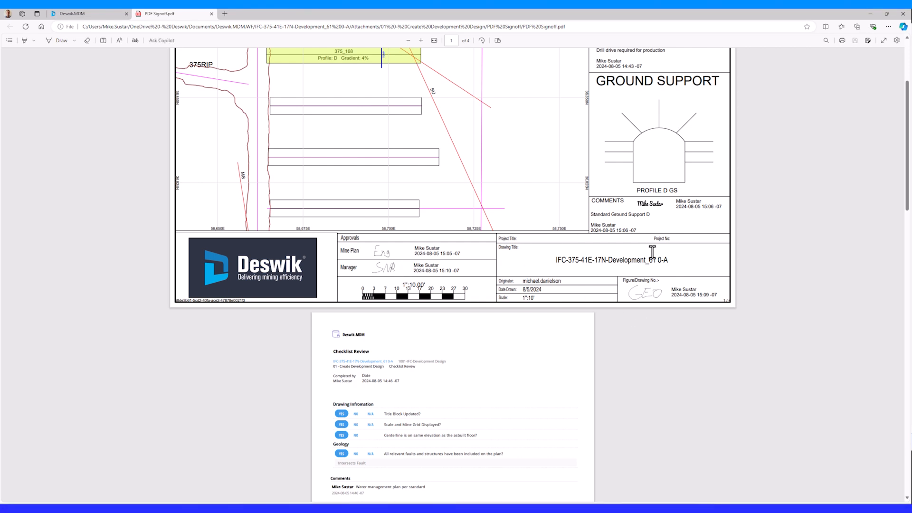
scroll(640, 237, "down", 2)
scroll(484, 304, "down", 15)
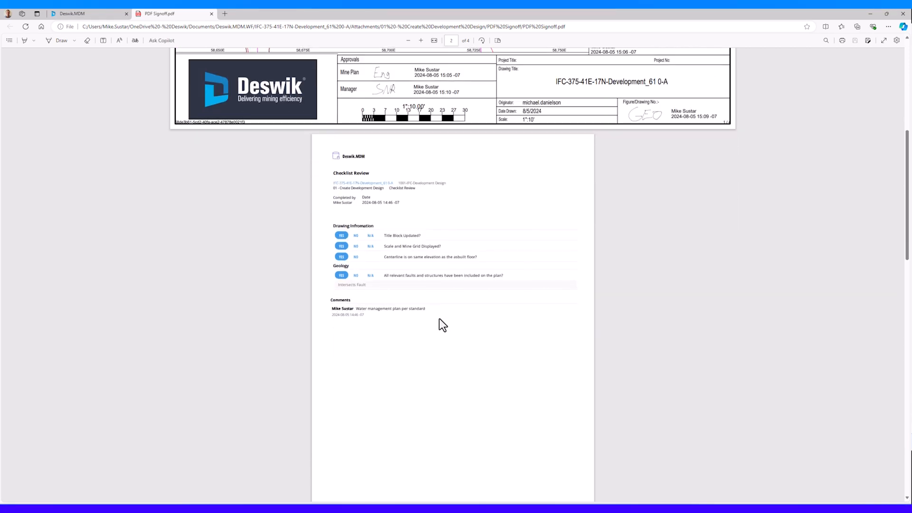
scroll(478, 363, "down", 4)
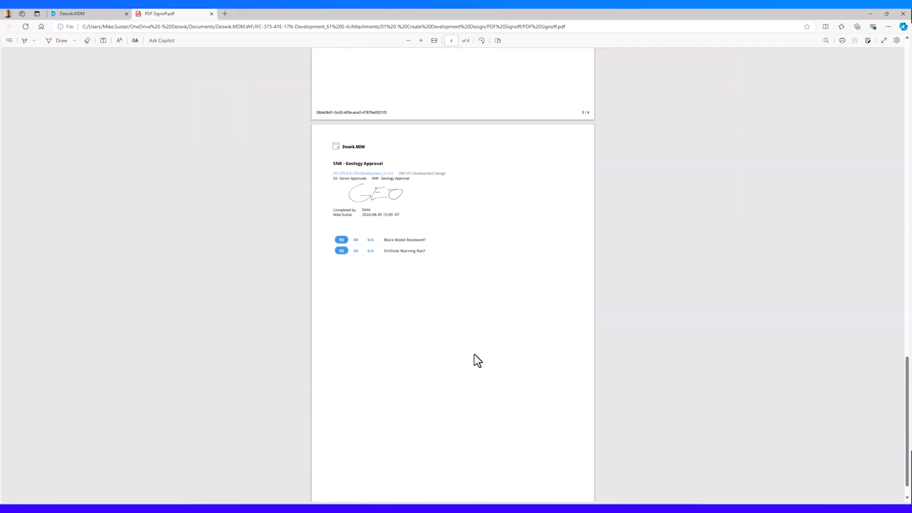
left_click(869, 12)
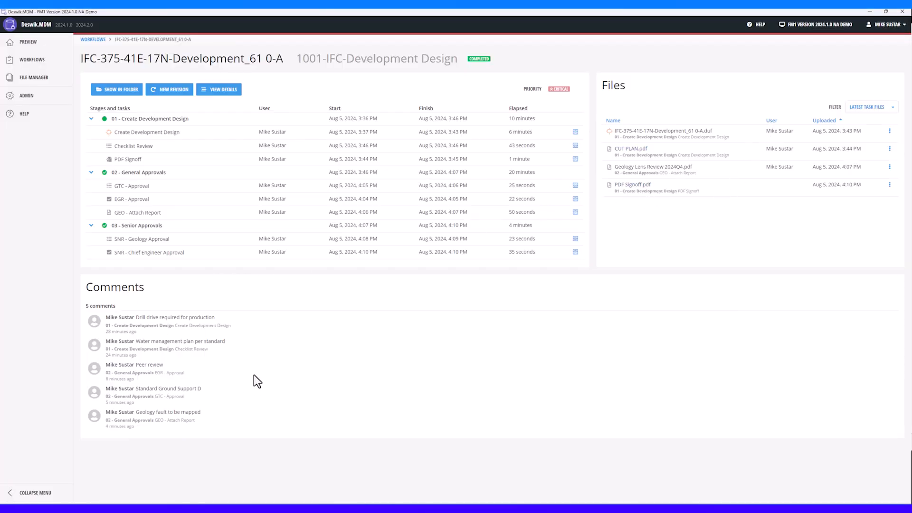
Check the preview's in-progress workflows under 1001-IFC-Development Design and return to the current data categories
left_click(47, 43)
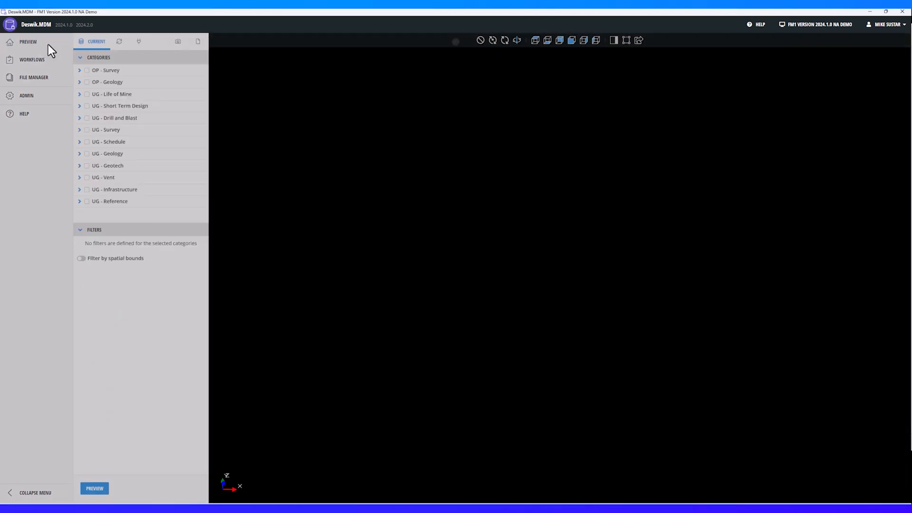
left_click(118, 43)
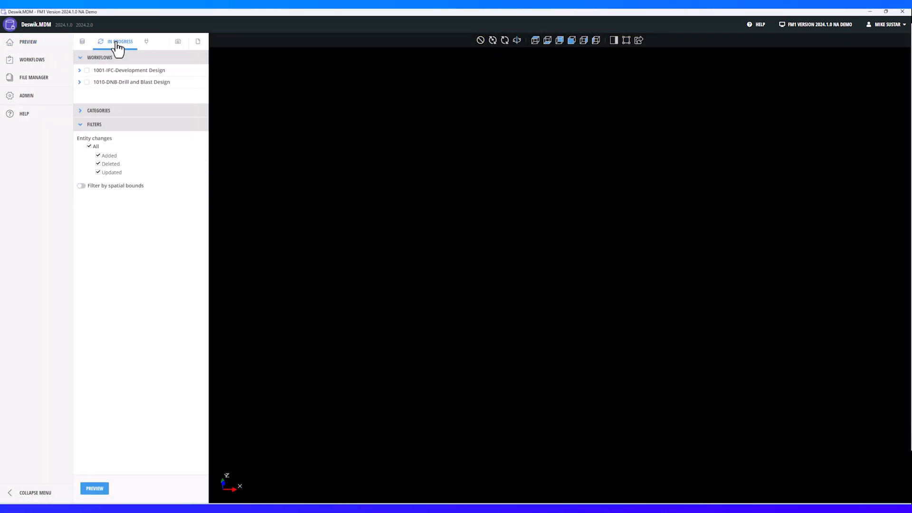
left_click(80, 71)
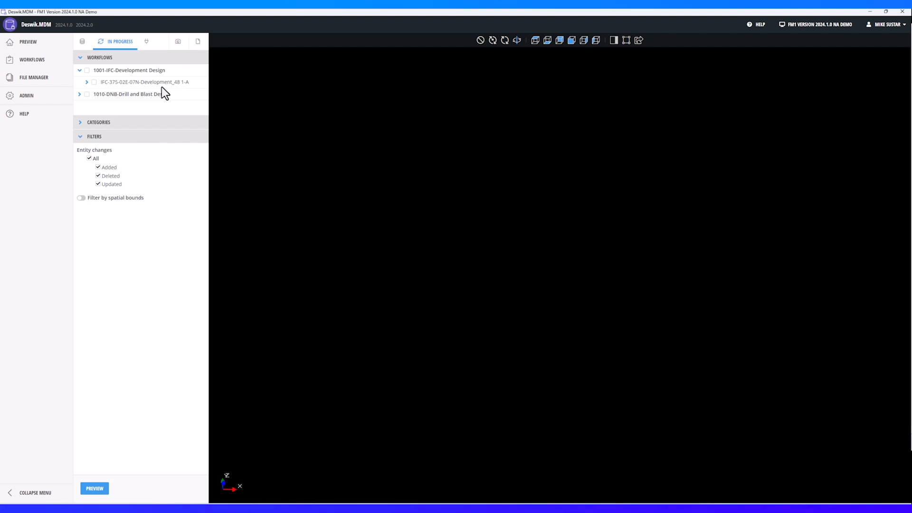
left_click(81, 47)
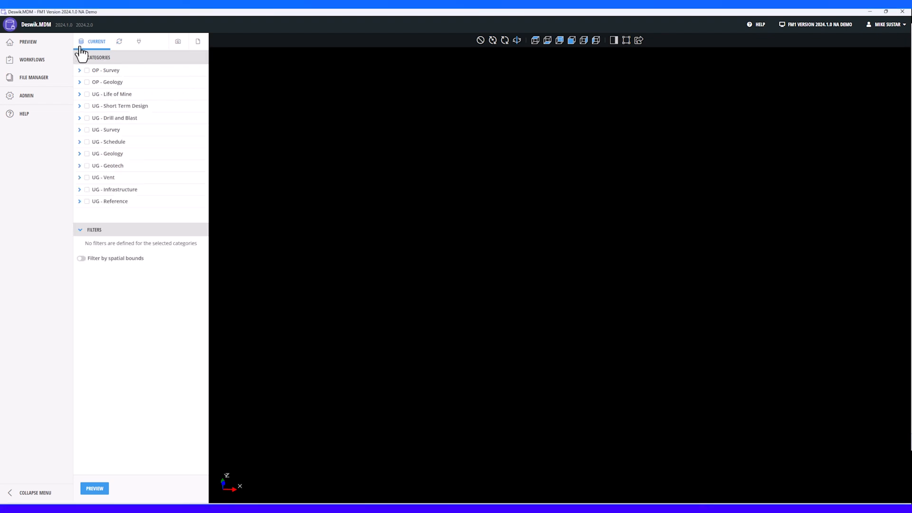
Load the saved Level 375 view with its current categories and frame the drives around 375_168
left_click(178, 42)
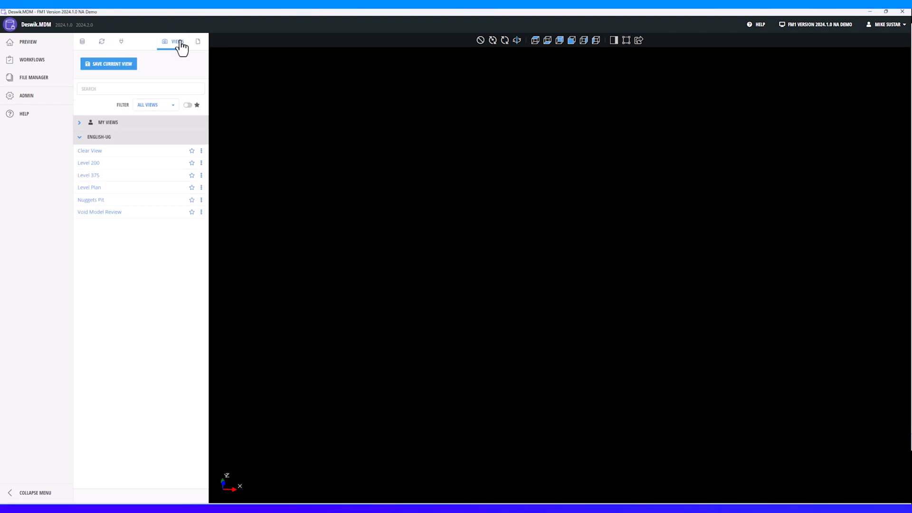
left_click(96, 176)
left_click(82, 42)
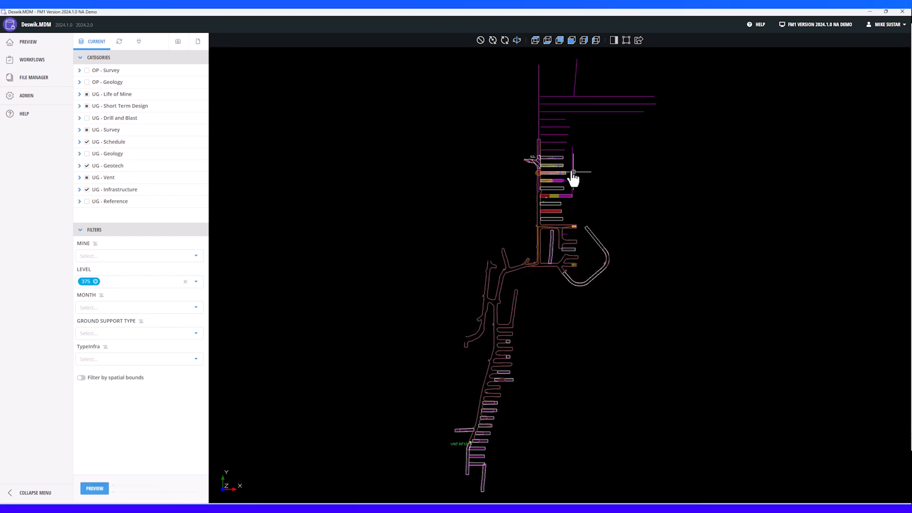
scroll(566, 174, "up", 4)
scroll(599, 163, "up", 5)
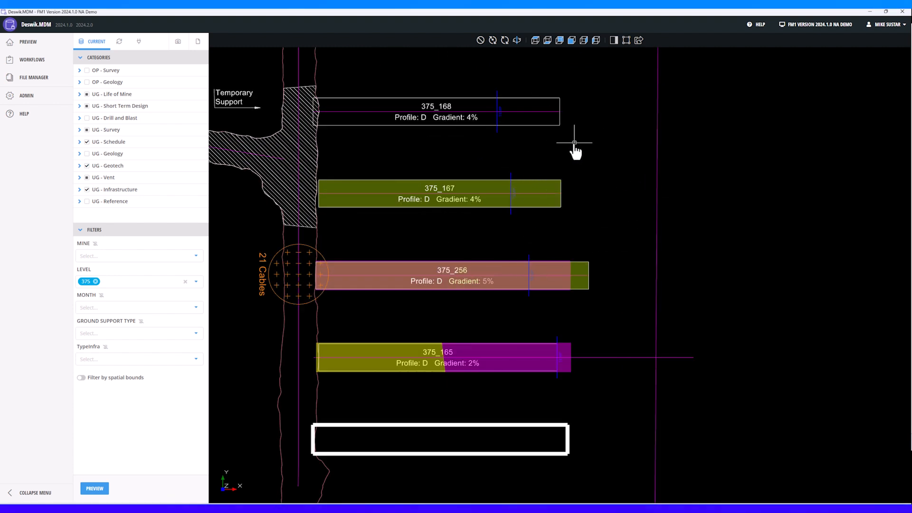
scroll(572, 151, "down", 2)
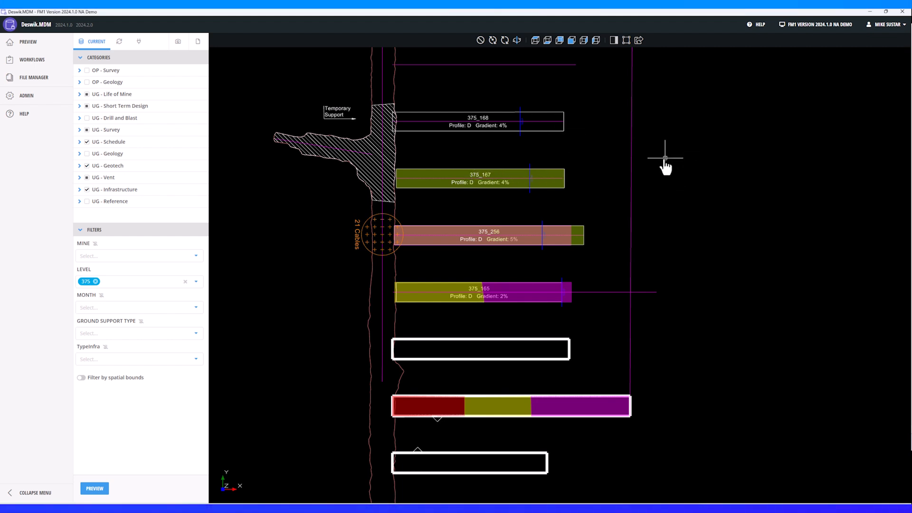
Inspect the properties of the 375_168 drive outline, including its Naming attributes
left_click(556, 118)
left_click(614, 40)
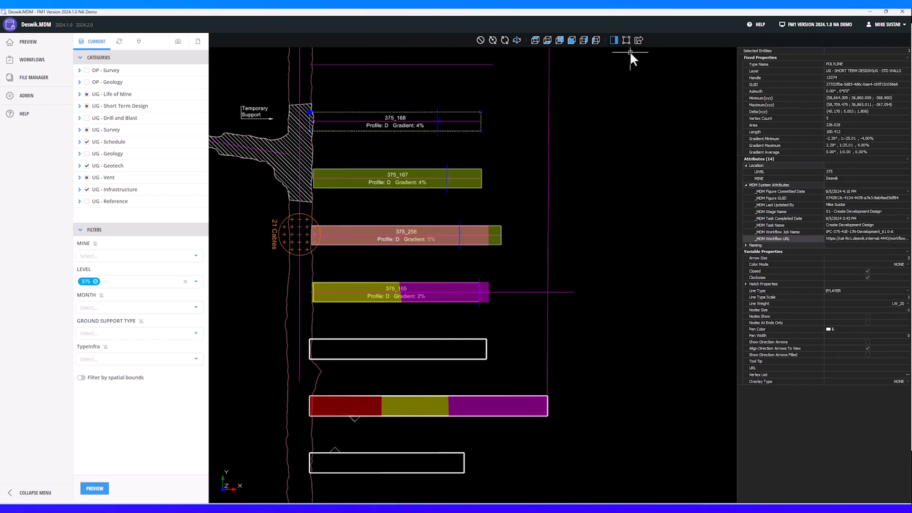
left_click(746, 245)
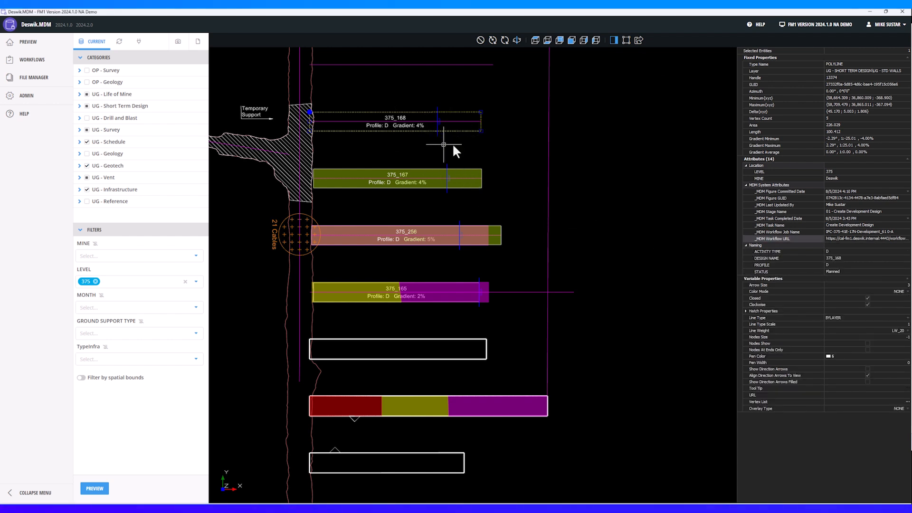
Select the blue barricade symbol in drive 375_168 and open its linked _MDM Workflow URL in the browser
scroll(441, 109, "up", 3)
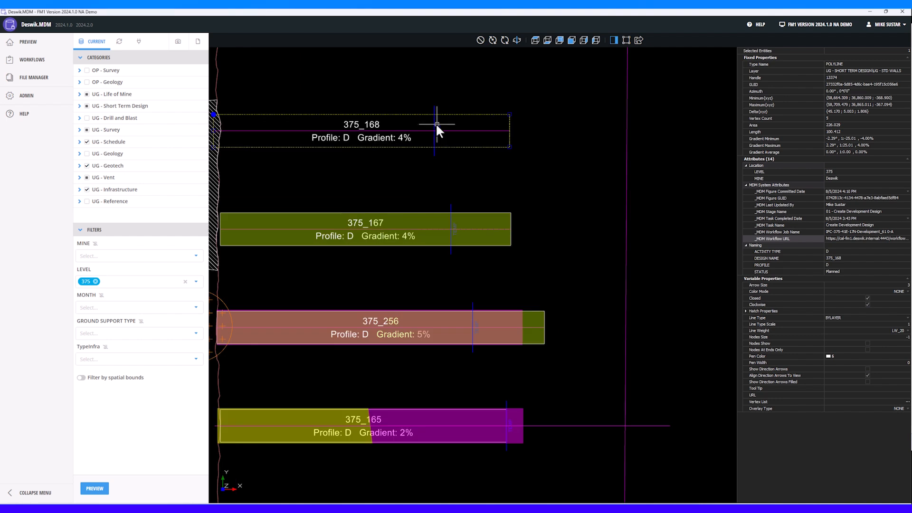
left_click(435, 125)
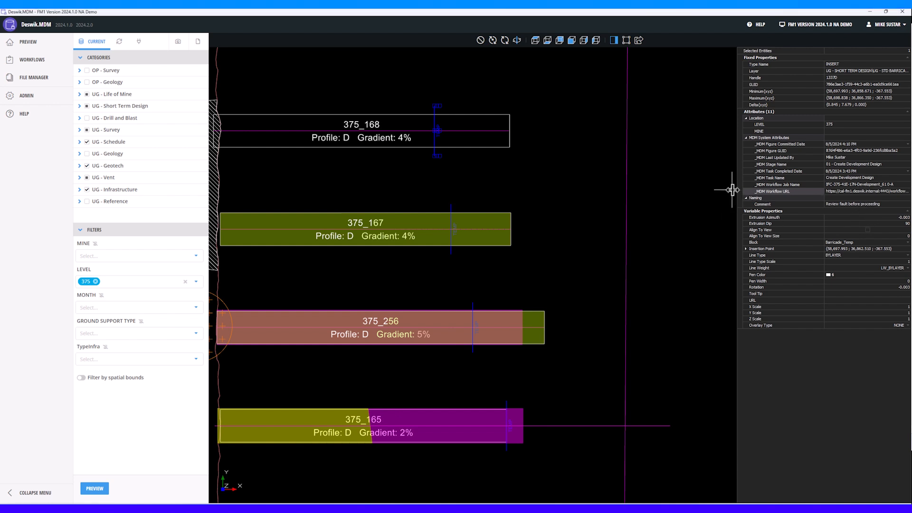
double_click(774, 191)
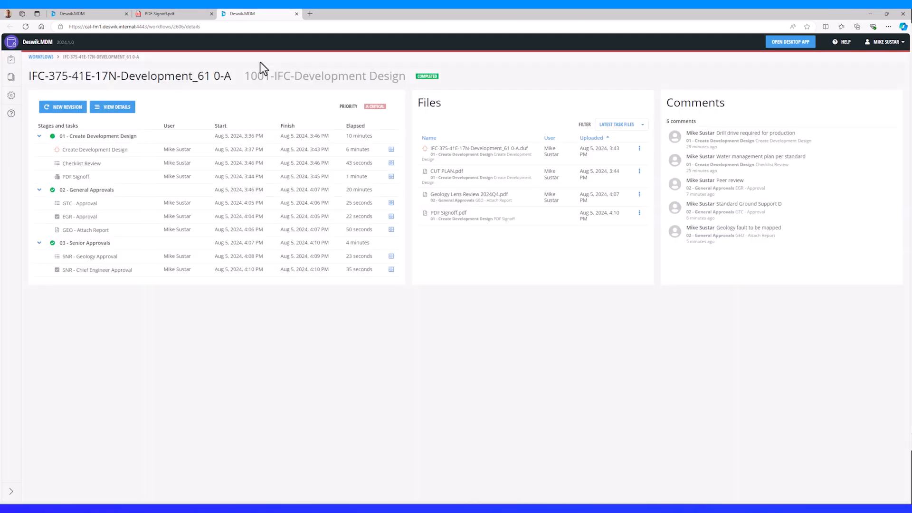
View the completed Checklist Review answers of the 01 - Create Development Design stage and close the checklist
left_click(391, 163)
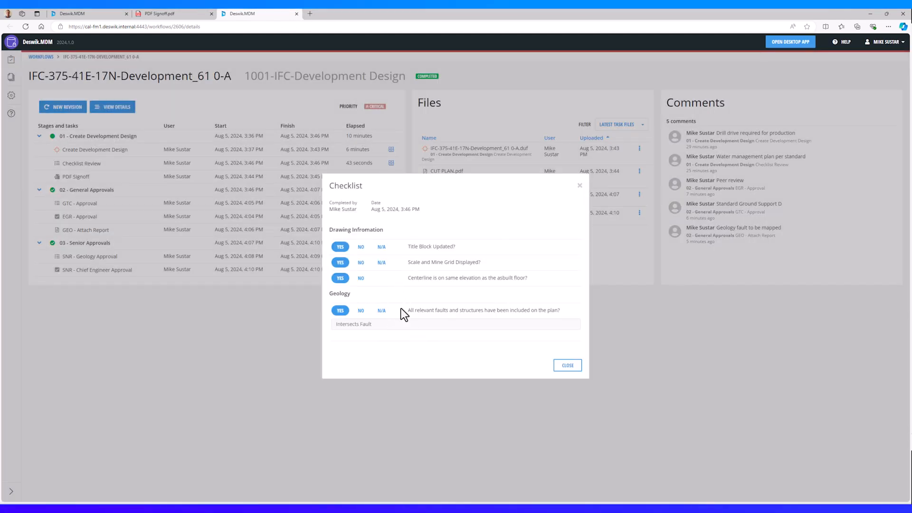
left_click(579, 186)
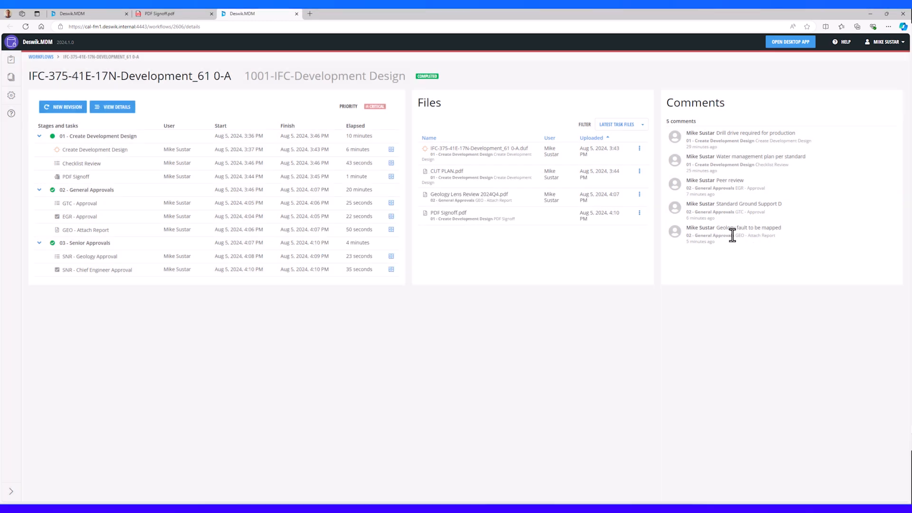
Download PDF Signoff.pdf from the web workflow page, open it and look through its drawing, checklist and approval pages
left_click(453, 215)
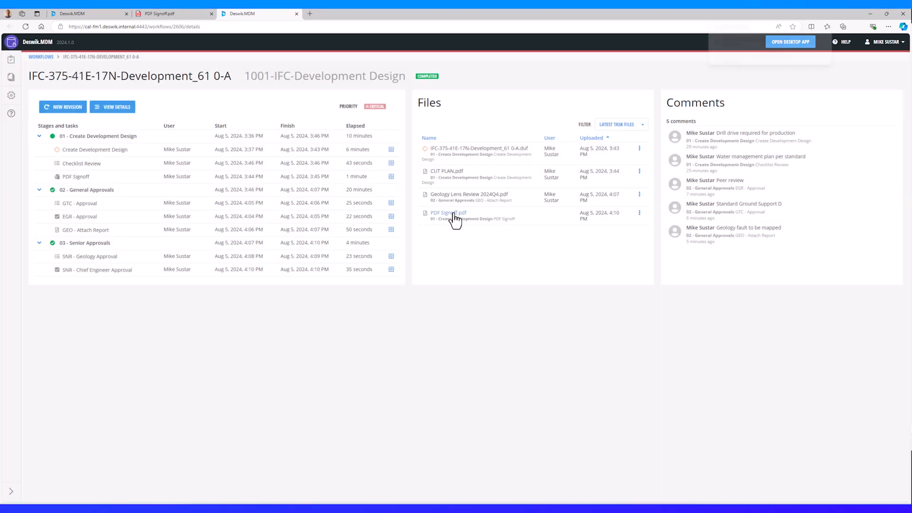
left_click(774, 56)
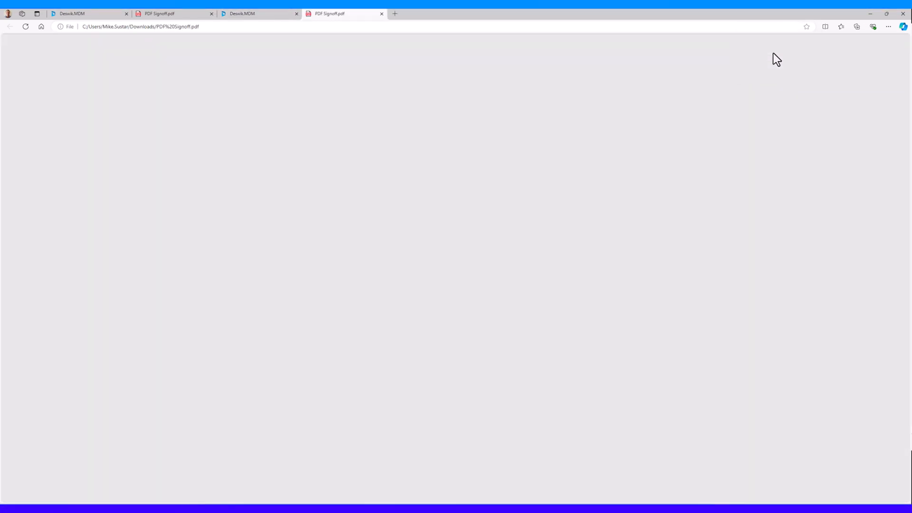
scroll(489, 272, "down", 12)
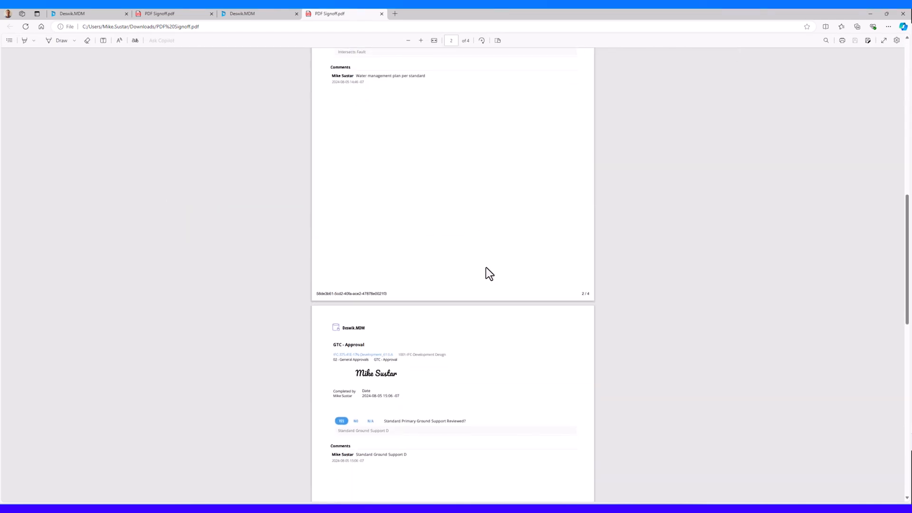
scroll(491, 248, "up", 8)
scroll(452, 226, "up", 5)
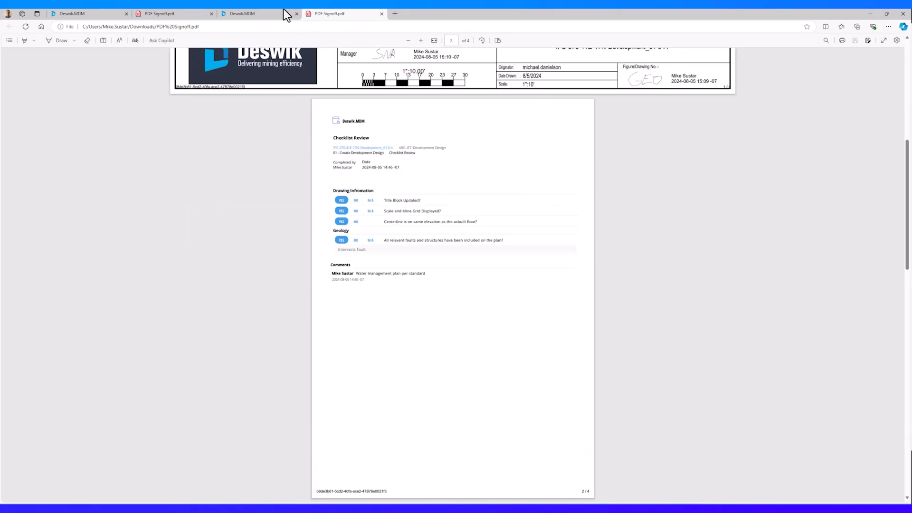
Return to the web workflow page and download the Geology Lens Review 2024Q4.pdf report
left_click(239, 15)
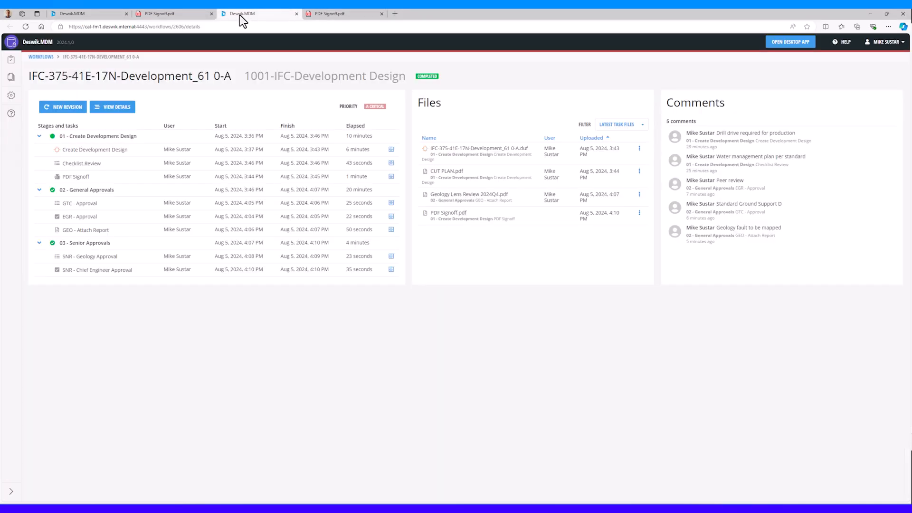
left_click(489, 196)
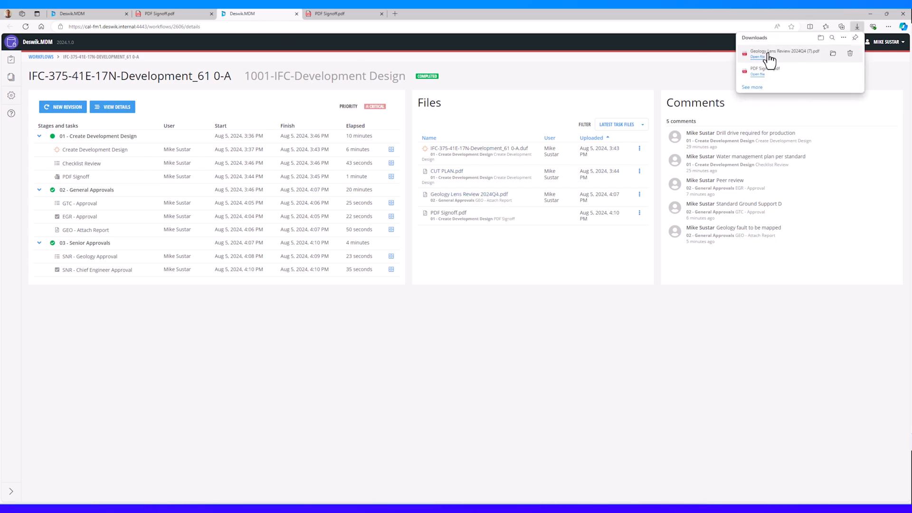